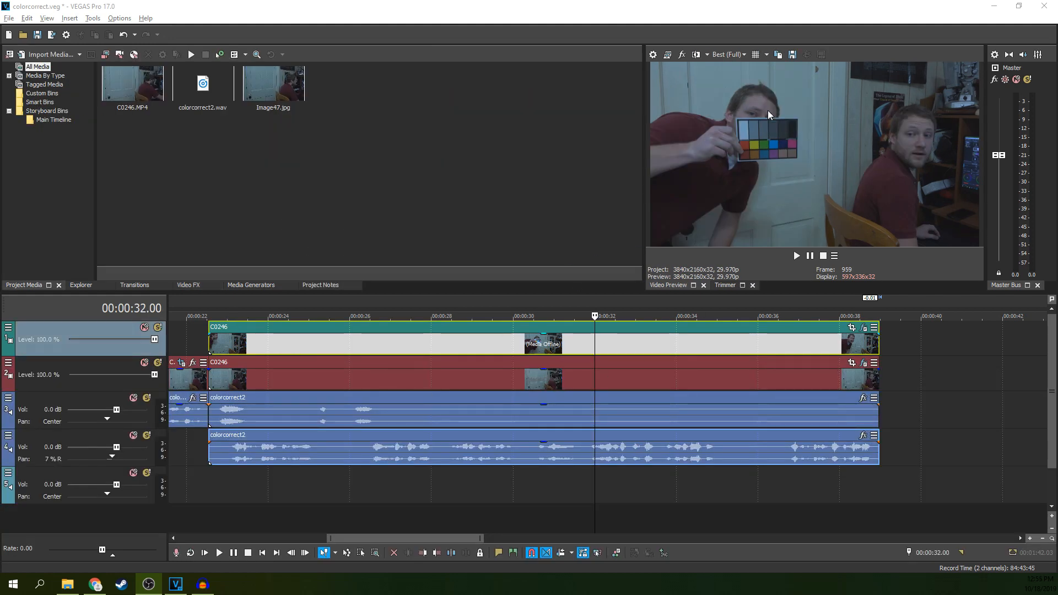
# - Crop the upper C0246 event around the color card to 1,920 by 1,080, centered at X 1,680 and Y 945, and solo its track
pyautogui.click(851, 327)
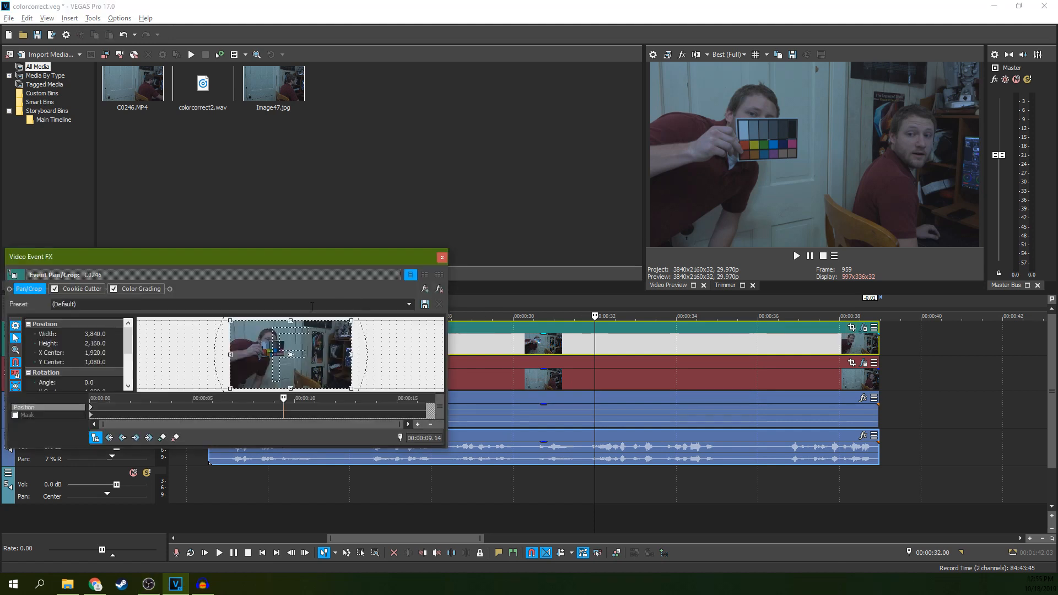
pyautogui.moveTo(350, 320); pyautogui.dragTo(287, 347)
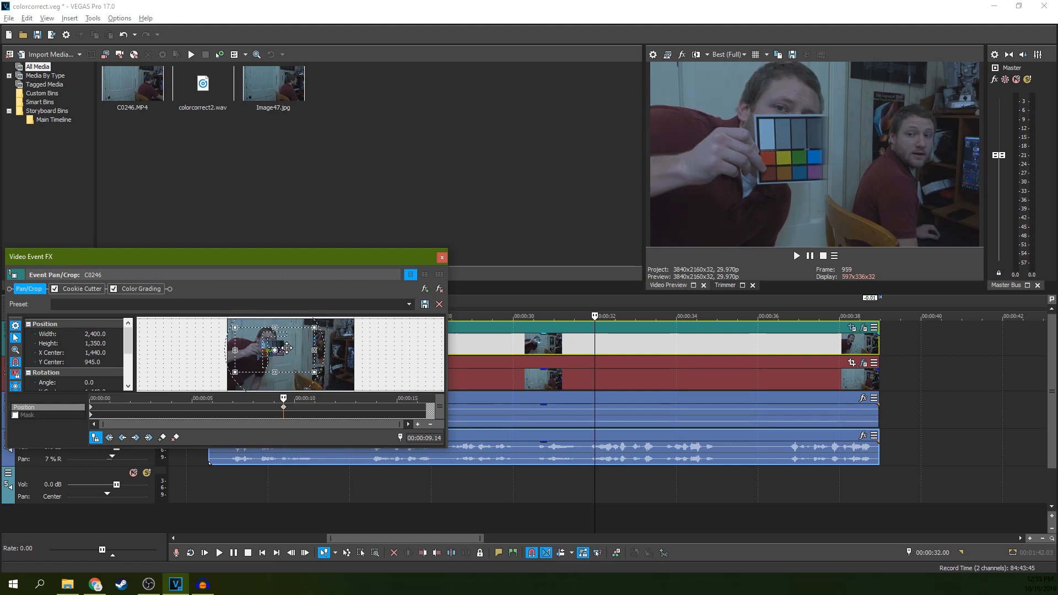
pyautogui.scroll(5, 287, 347)
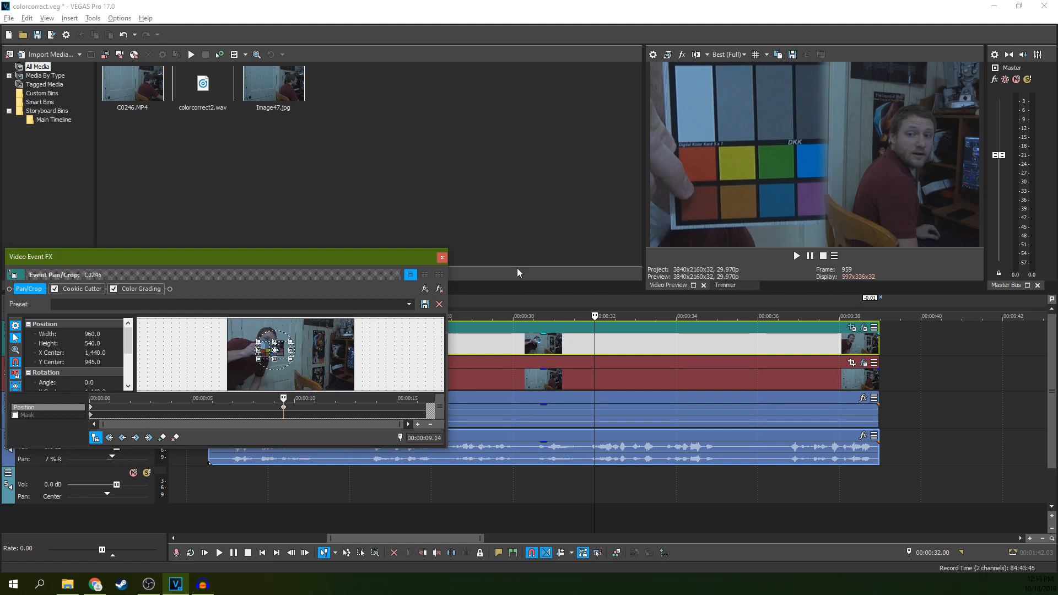
pyautogui.moveTo(366, 256); pyautogui.dragTo(632, 283)
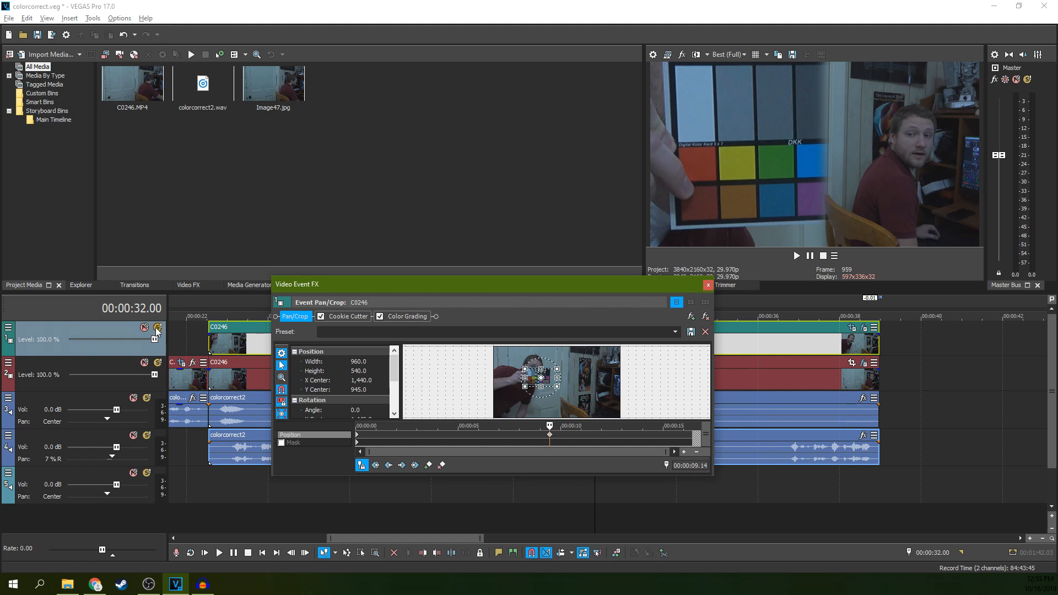
pyautogui.moveTo(593, 285); pyautogui.dragTo(505, 224)
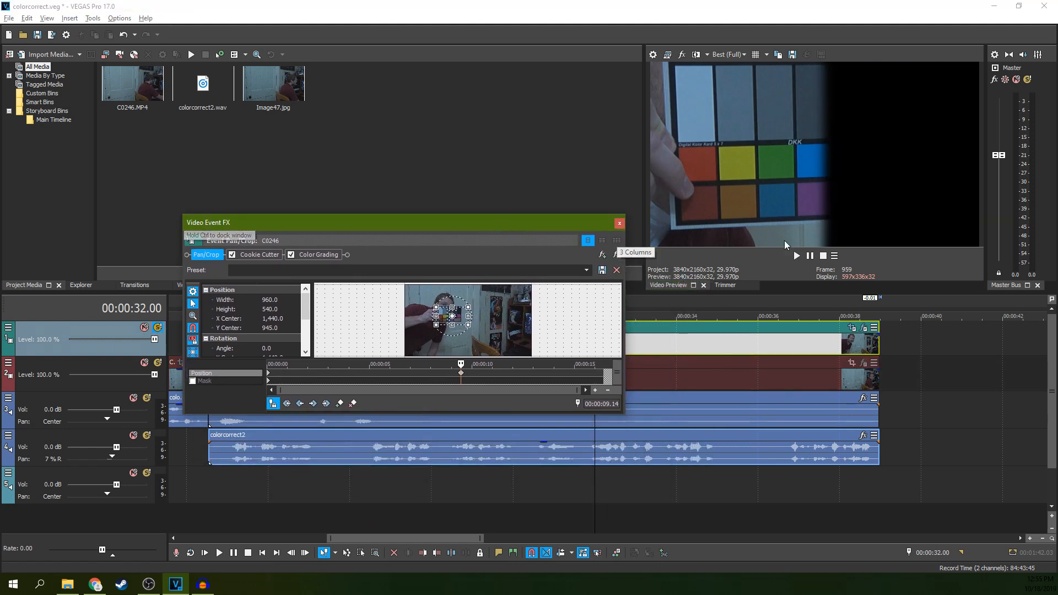
pyautogui.moveTo(468, 307)
pyautogui.mouseDown()
pyautogui.moveTo(475, 302)
pyautogui.moveTo(465, 320)
pyautogui.mouseUp()
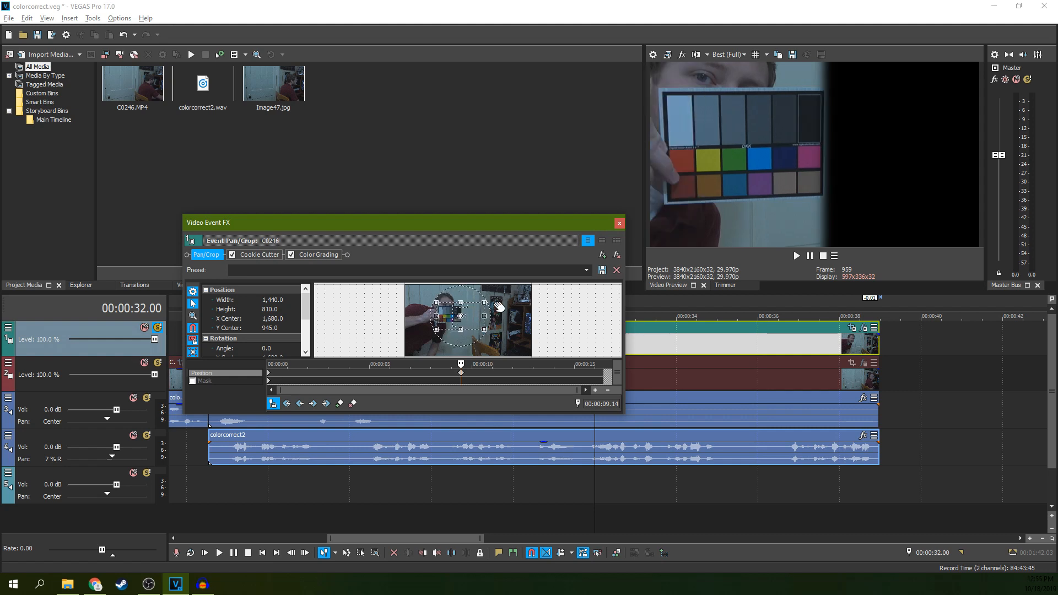
pyautogui.moveTo(490, 298); pyautogui.dragTo(494, 296)
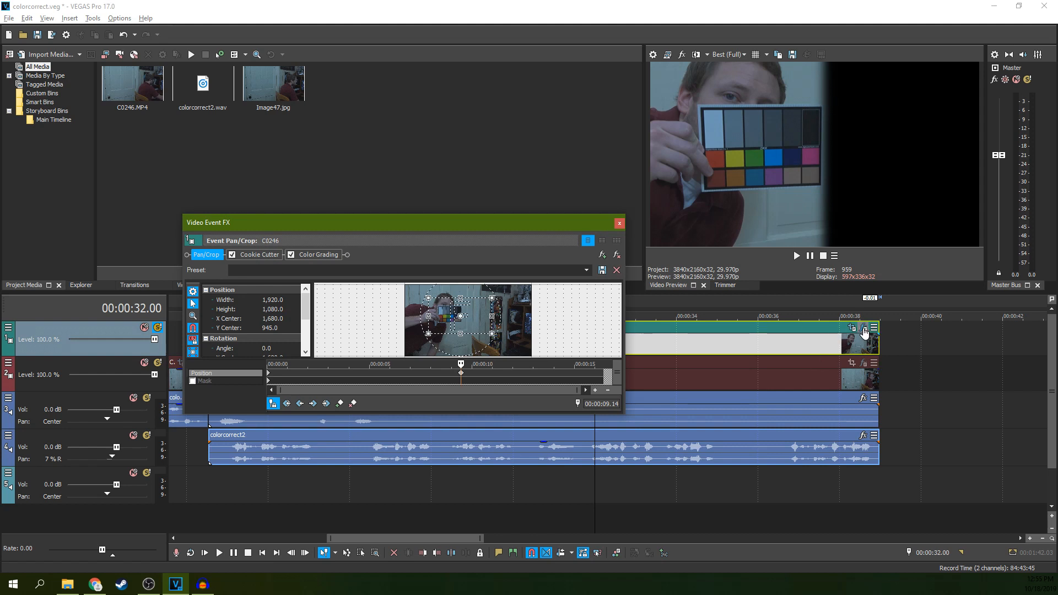
# - Set the Cookie Cutter feather on the upper C0246 event to 0.000 for a hard edge
pyautogui.click(863, 328)
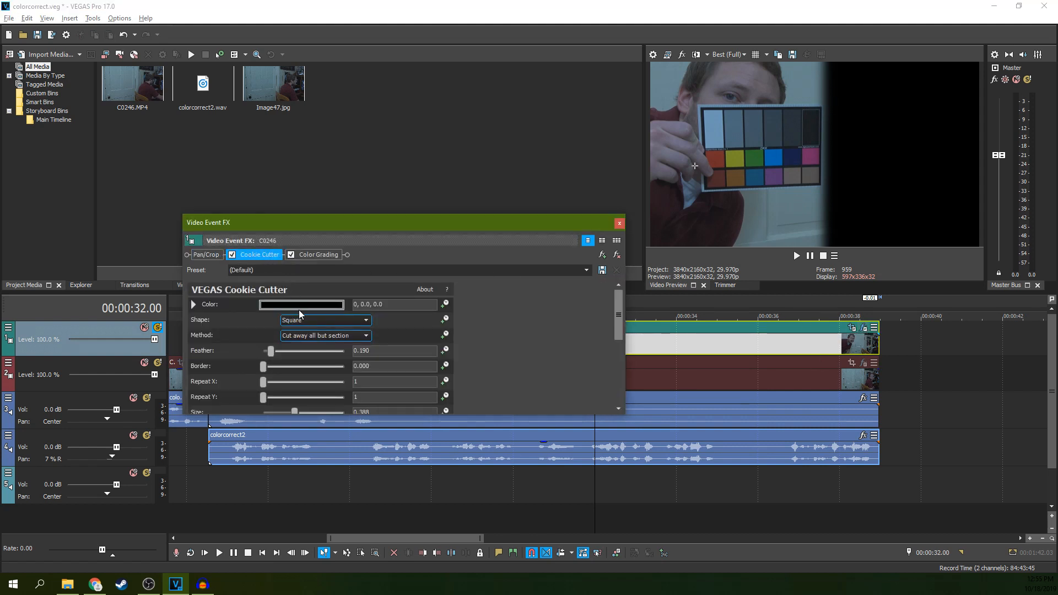
pyautogui.moveTo(269, 356); pyautogui.dragTo(242, 357)
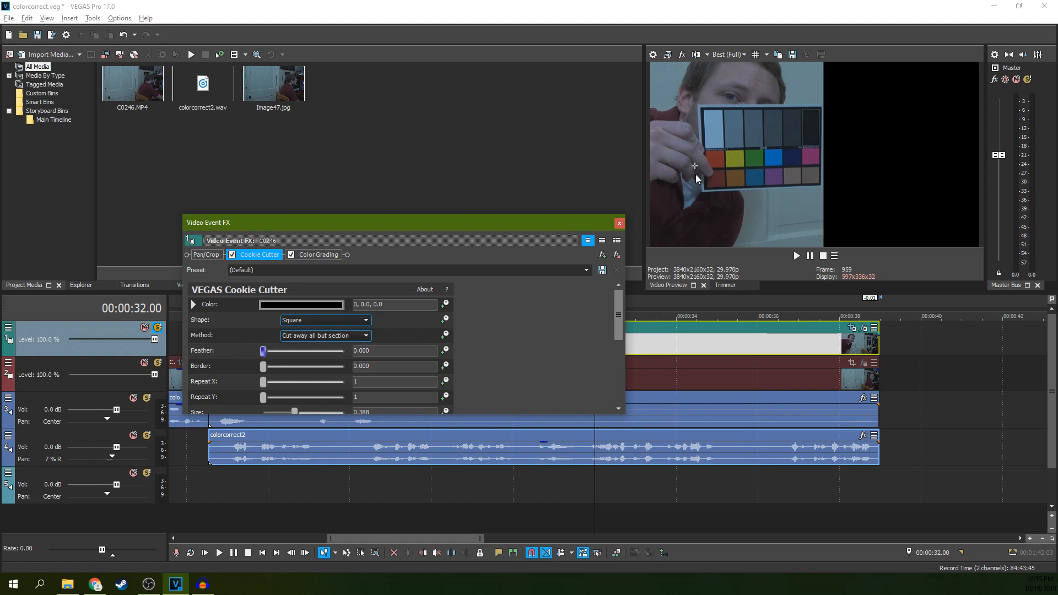
pyautogui.click(619, 223)
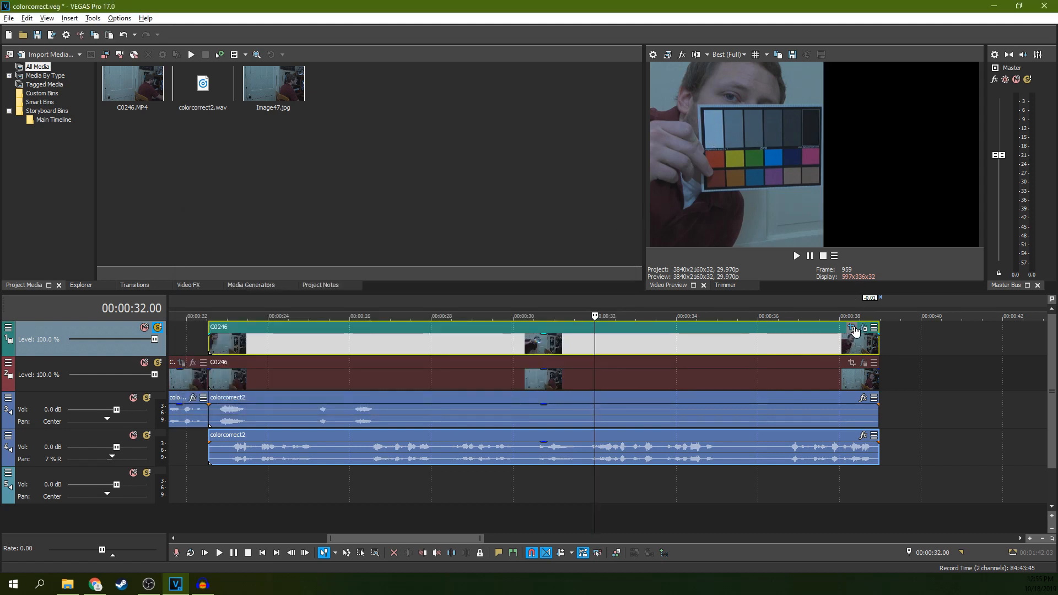
# - Enable masking in the upper C0246 event's Pan/Crop settings and add a mask keyframe at 00:00:09.14
pyautogui.click(852, 327)
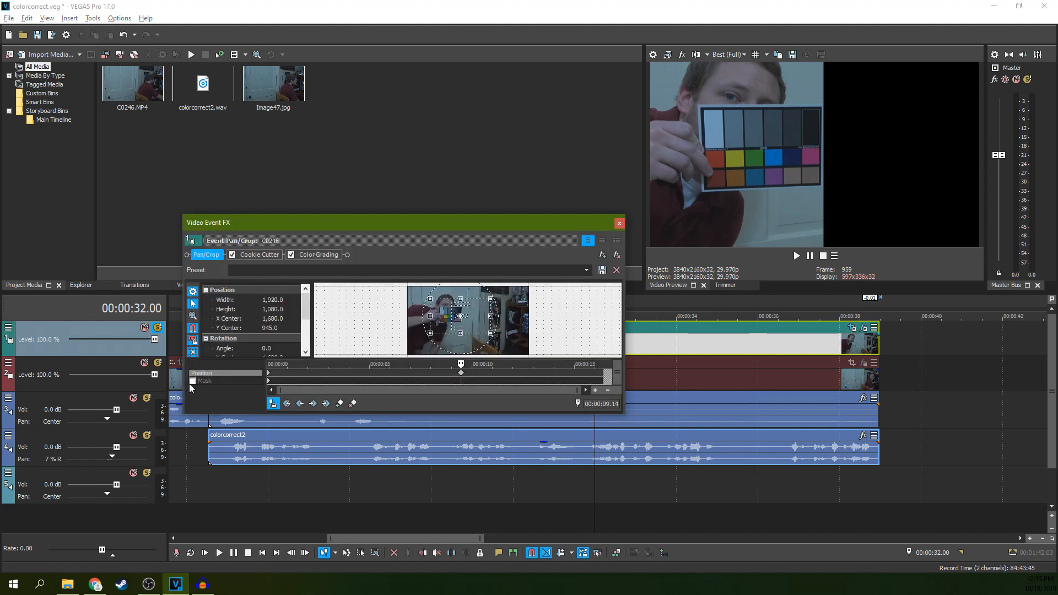
pyautogui.click(192, 382)
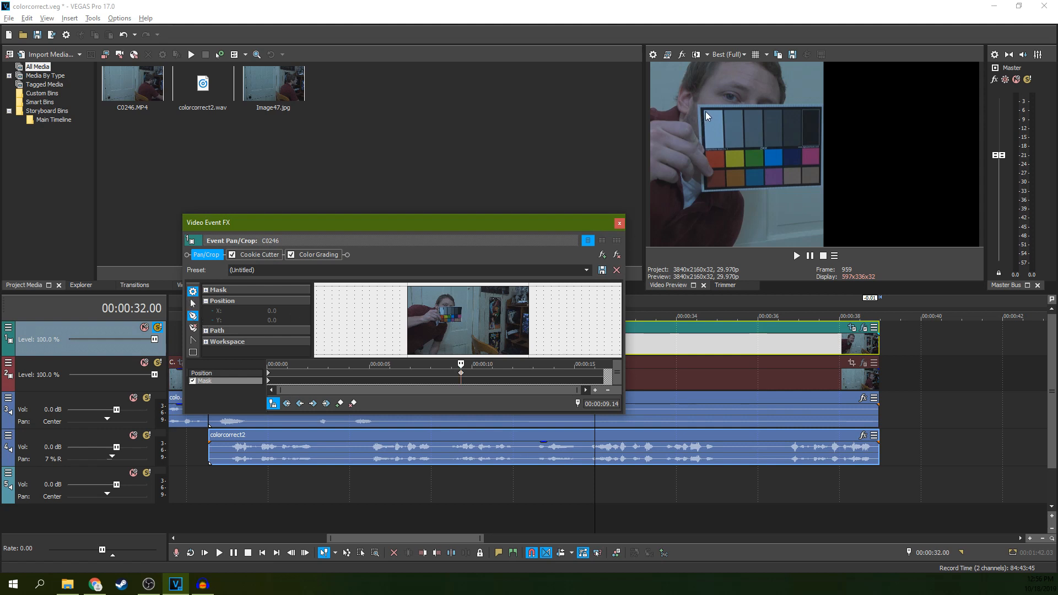
pyautogui.click(193, 315)
pyautogui.click(339, 404)
# - Draw a closed four-point mask around the color card's row of gray patches, then close the event settings
pyautogui.click(192, 316)
pyautogui.scroll(5, 447, 317)
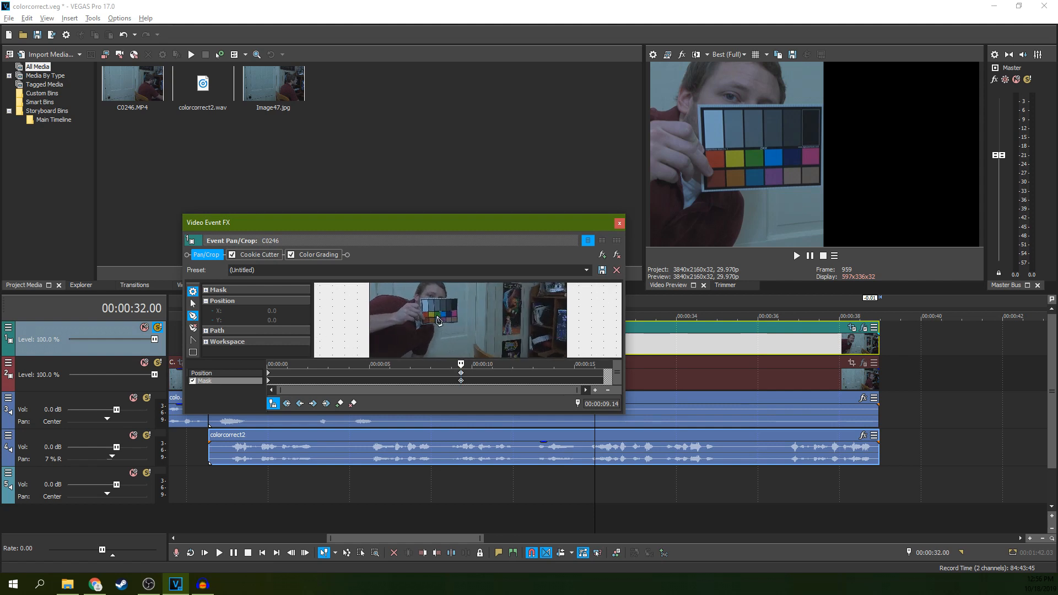
pyautogui.scroll(2, 416, 308)
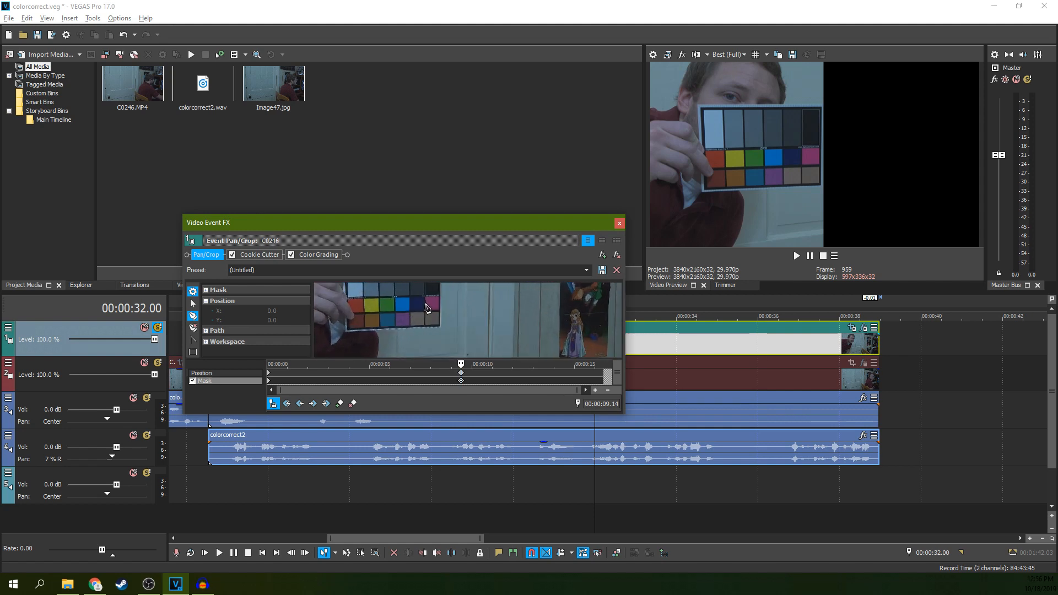
pyautogui.click(193, 303)
pyautogui.moveTo(382, 306); pyautogui.dragTo(300, 326)
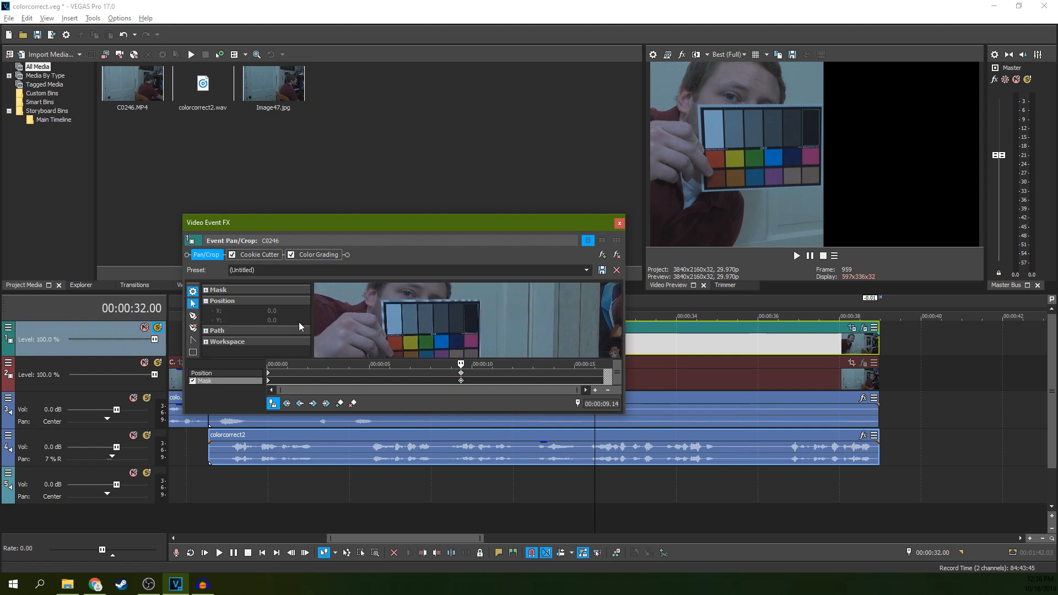
pyautogui.click(193, 315)
pyautogui.click(386, 305)
pyautogui.click(388, 334)
pyautogui.click(476, 331)
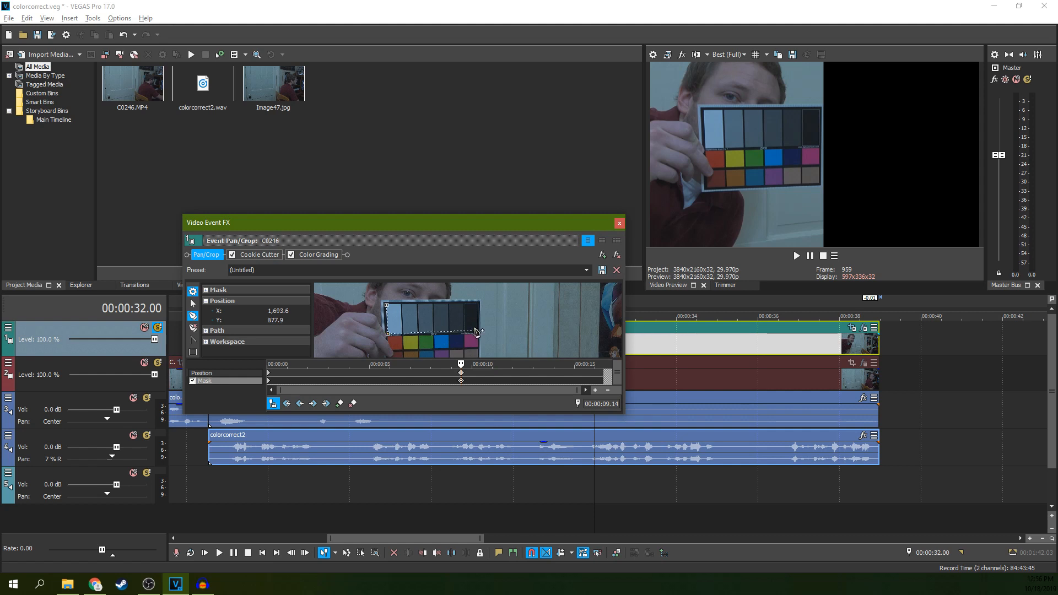
pyautogui.click(477, 305)
pyautogui.click(387, 306)
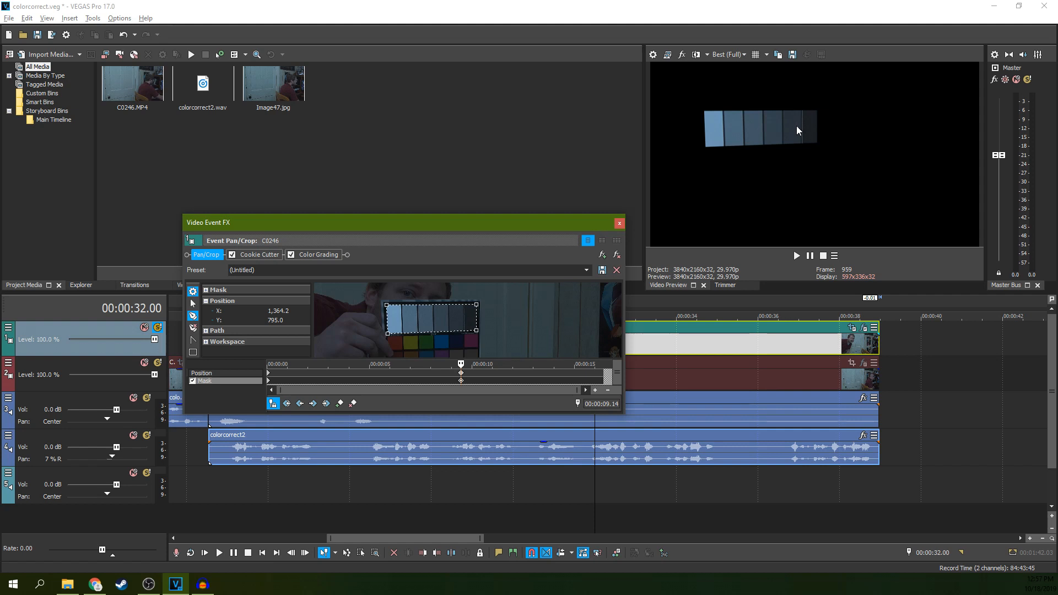
pyautogui.click(619, 224)
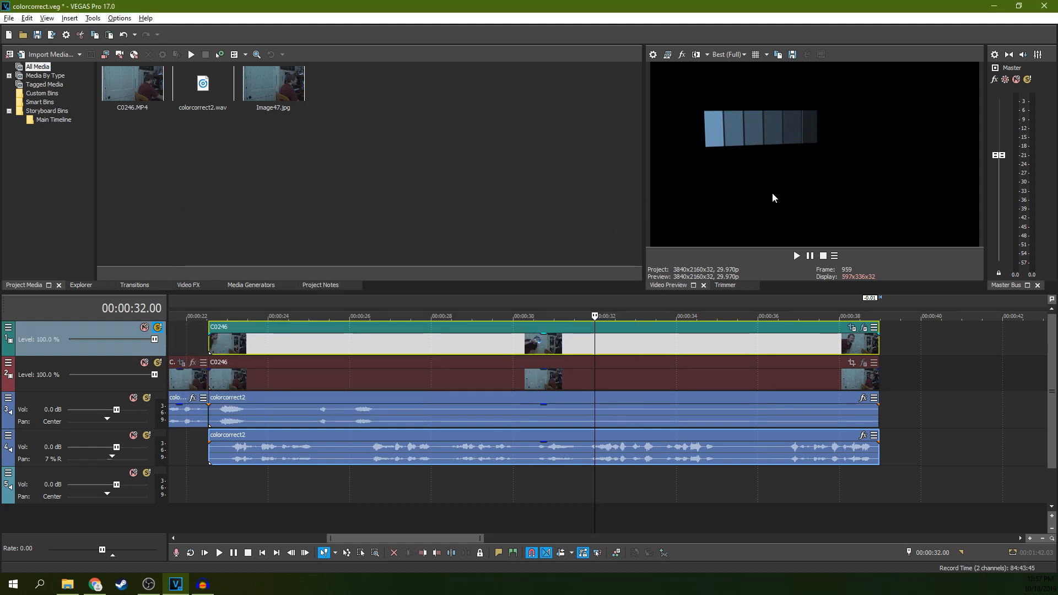
# - Switch to the color grading window layout with the video scopes and color wheels
pyautogui.hotkey('alt', 'd')
pyautogui.press('2')
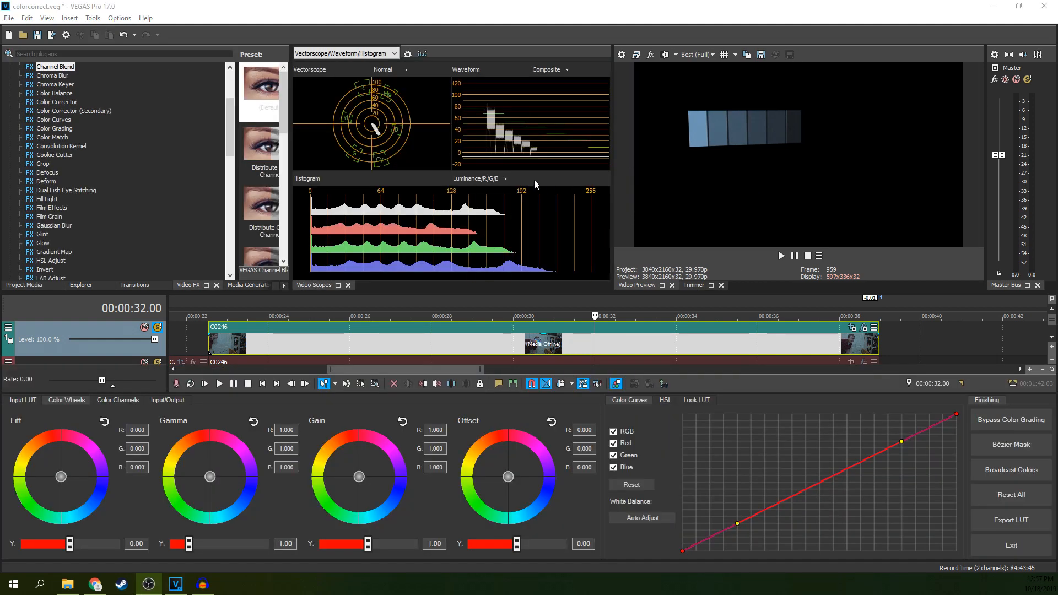
# - Examine the gray patches in the Vectorscope and Vectorscope/RGB Parade views, then return to Vectorscope/Waveform/Histogram
pyautogui.click(394, 52)
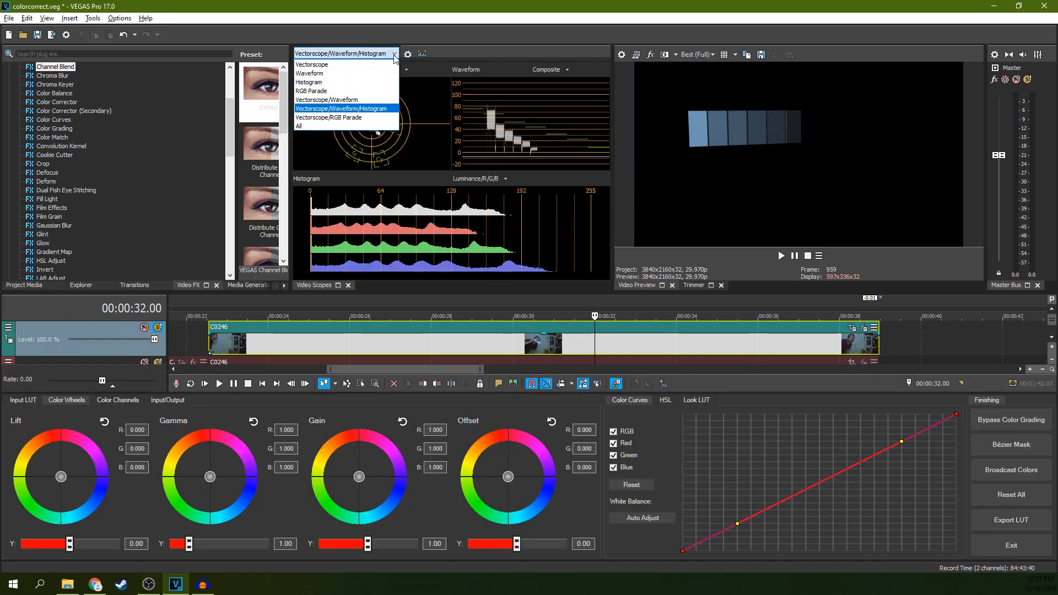
pyautogui.click(363, 77)
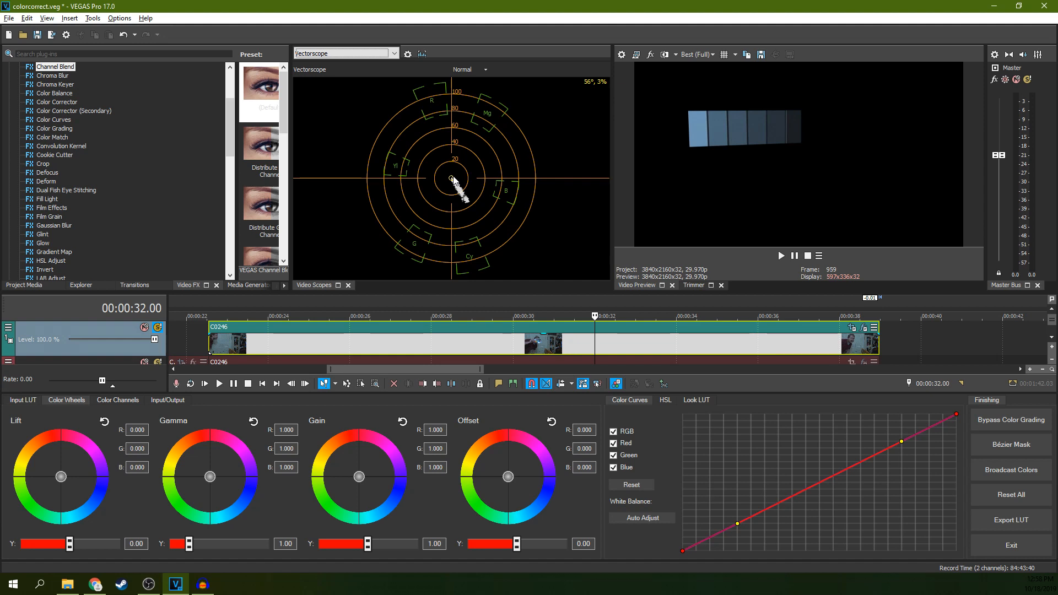
pyautogui.click(394, 56)
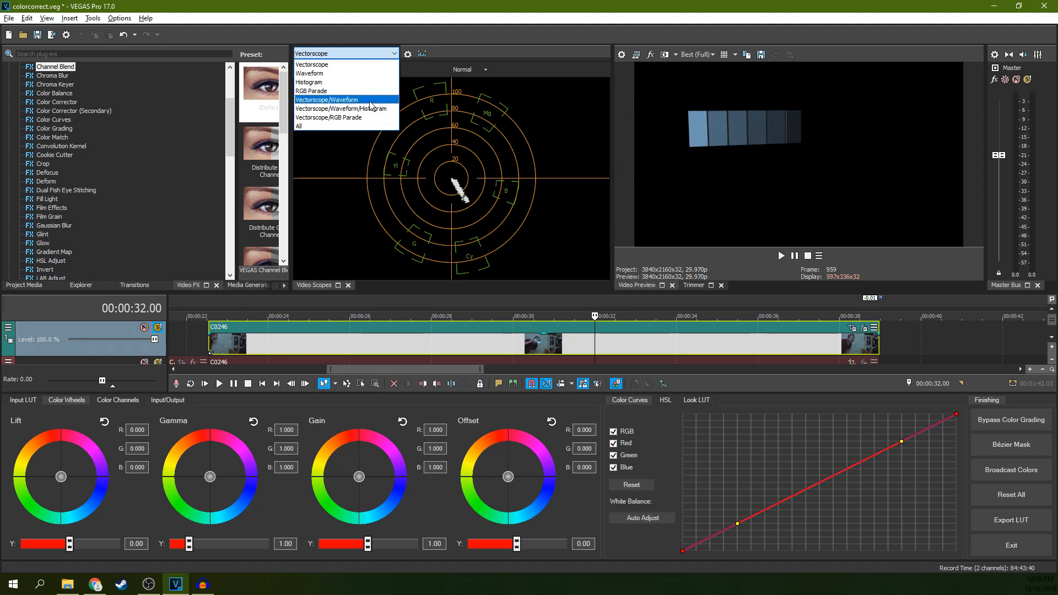
pyautogui.click(361, 116)
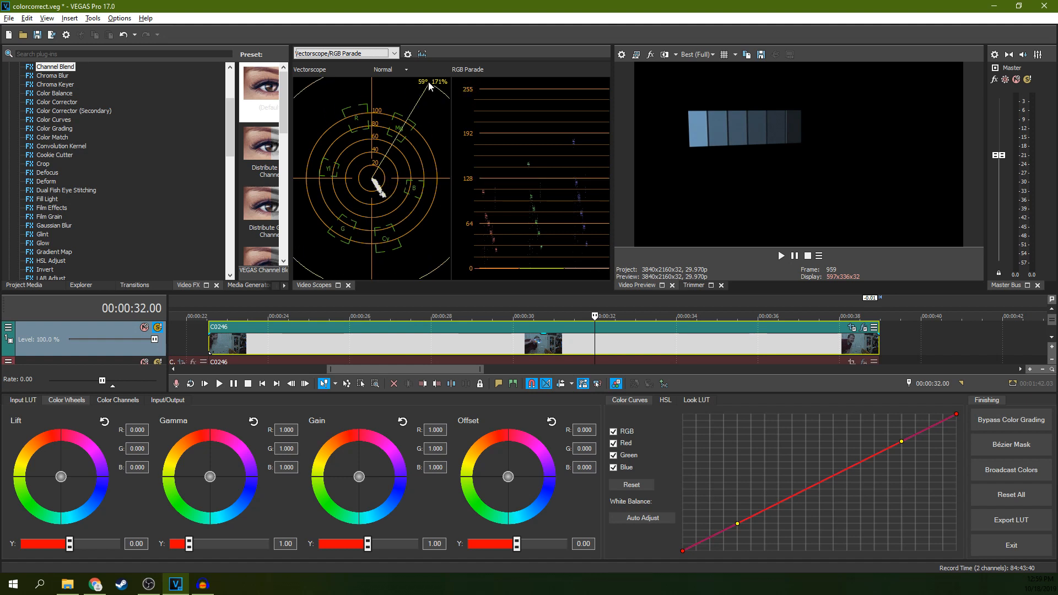
pyautogui.click(394, 54)
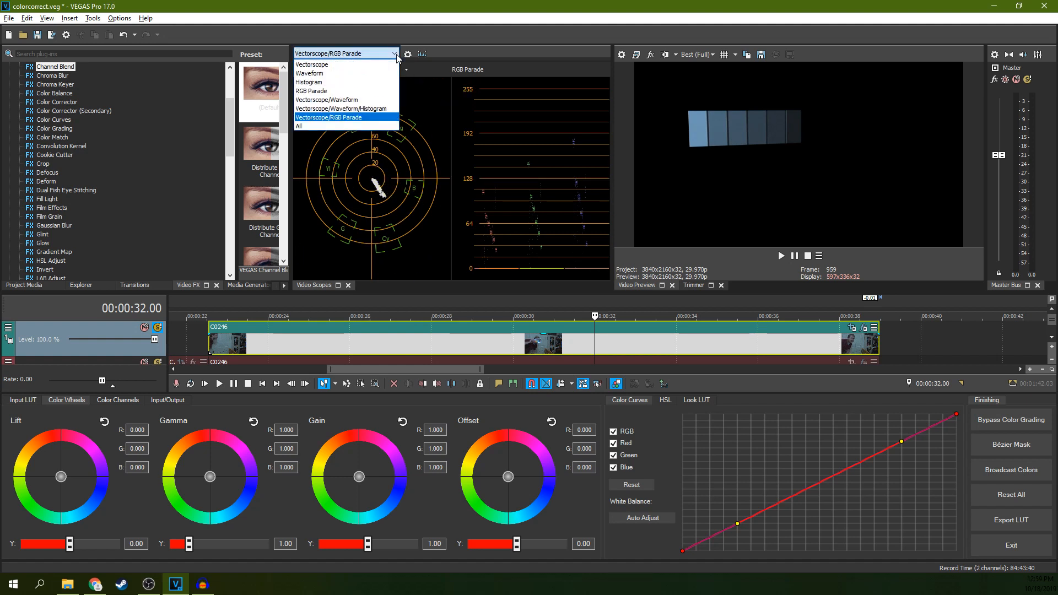
pyautogui.click(375, 109)
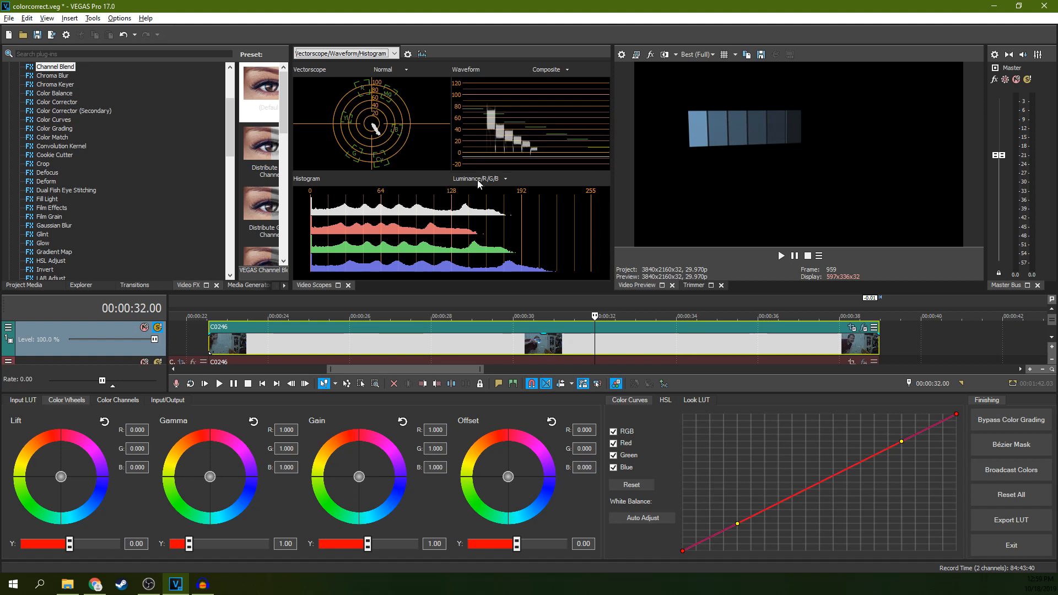
# - Inspect the histogram in Luminance mode, then return it to Luminance/R/G/B
pyautogui.click(495, 180)
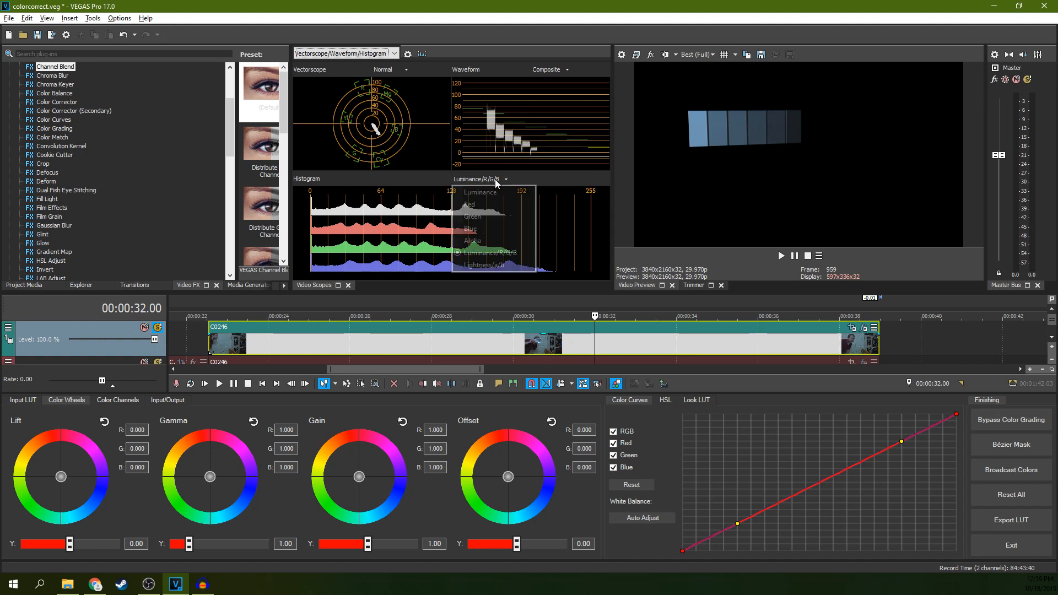
pyautogui.click(491, 194)
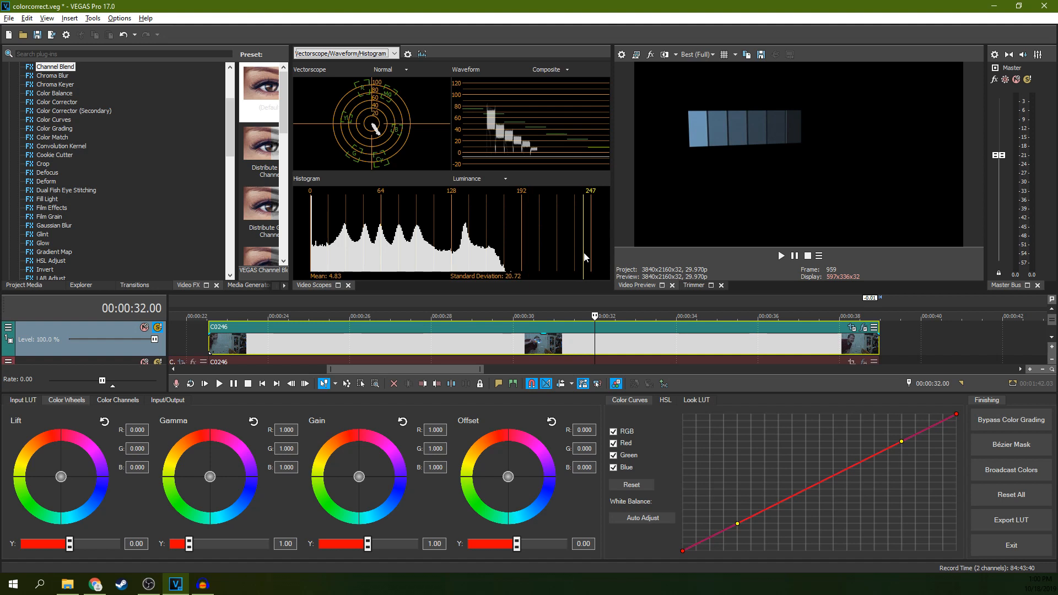
pyautogui.click(504, 178)
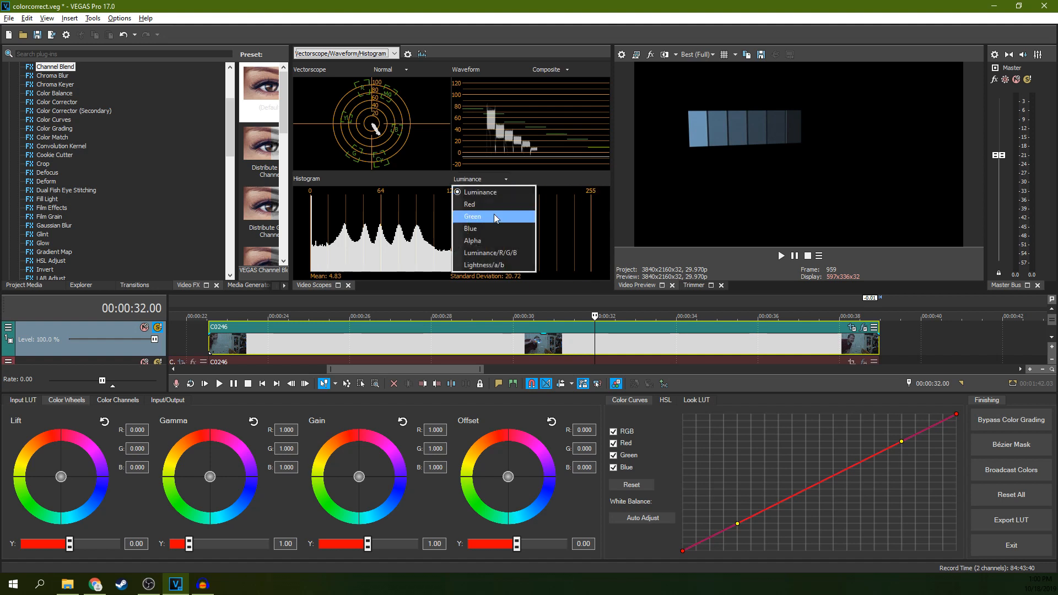
pyautogui.click(502, 252)
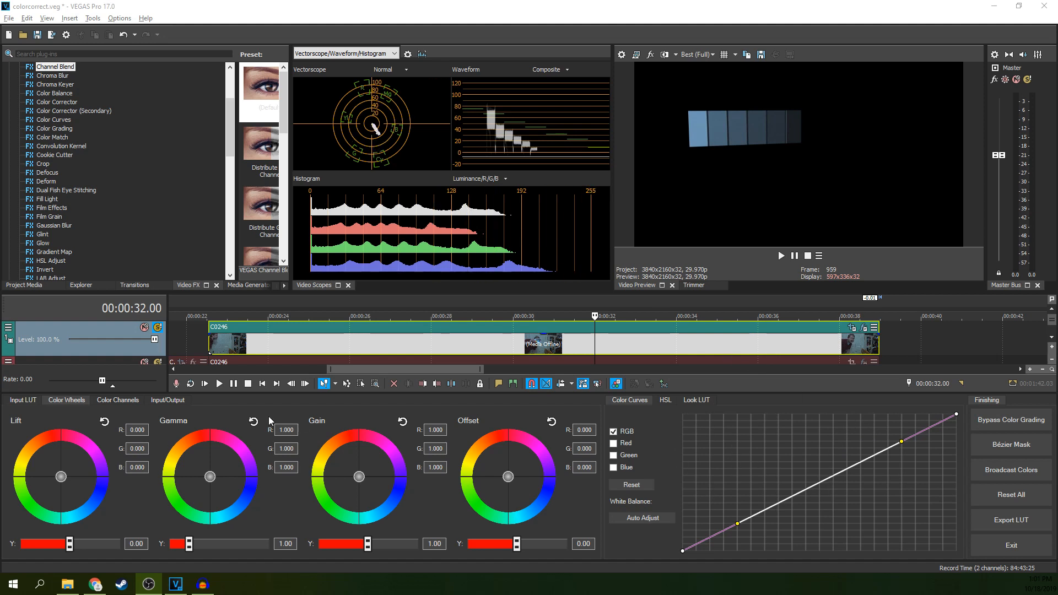
pyautogui.click(26, 401)
pyautogui.click(112, 401)
pyautogui.click(72, 399)
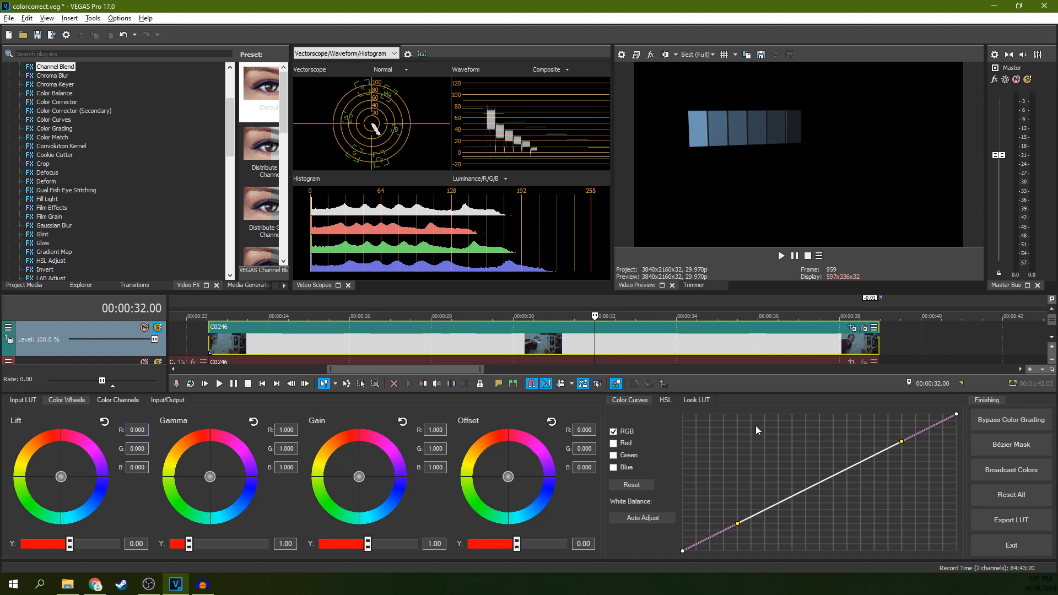
# - In the color curves, lower the blue curve's highlight endpoint and bow the red curve upward by raising its upper handle
pyautogui.click(613, 468)
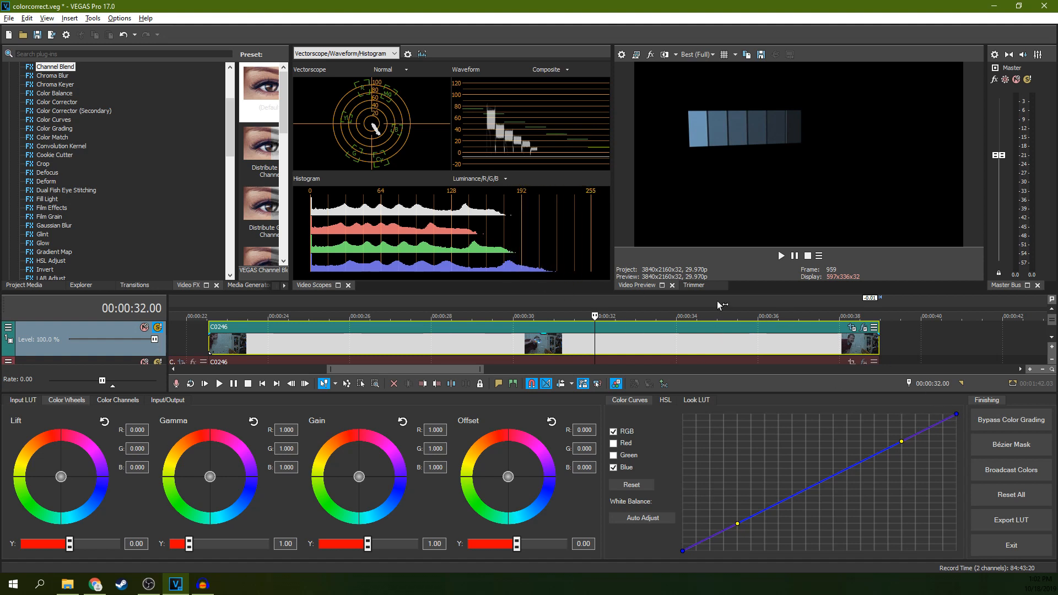
pyautogui.moveTo(956, 414); pyautogui.dragTo(956, 436)
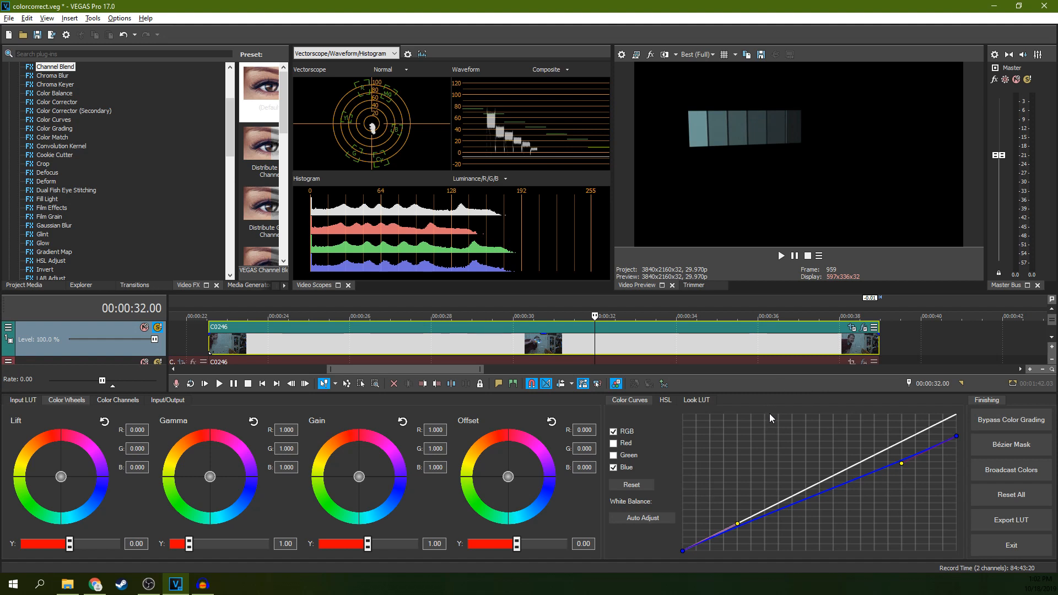
pyautogui.click(613, 456)
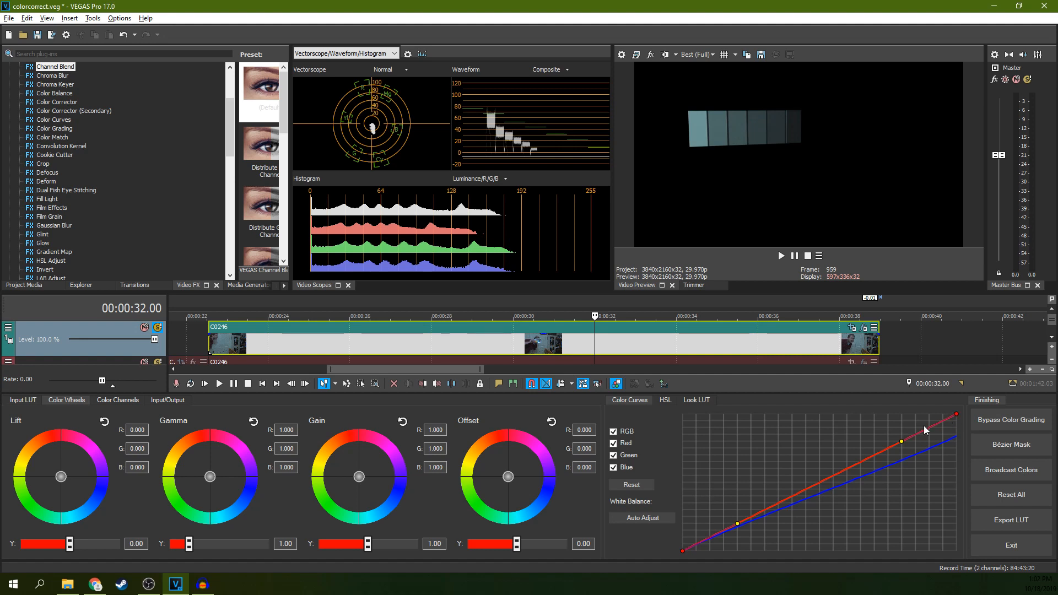
pyautogui.moveTo(902, 441); pyautogui.dragTo(891, 407)
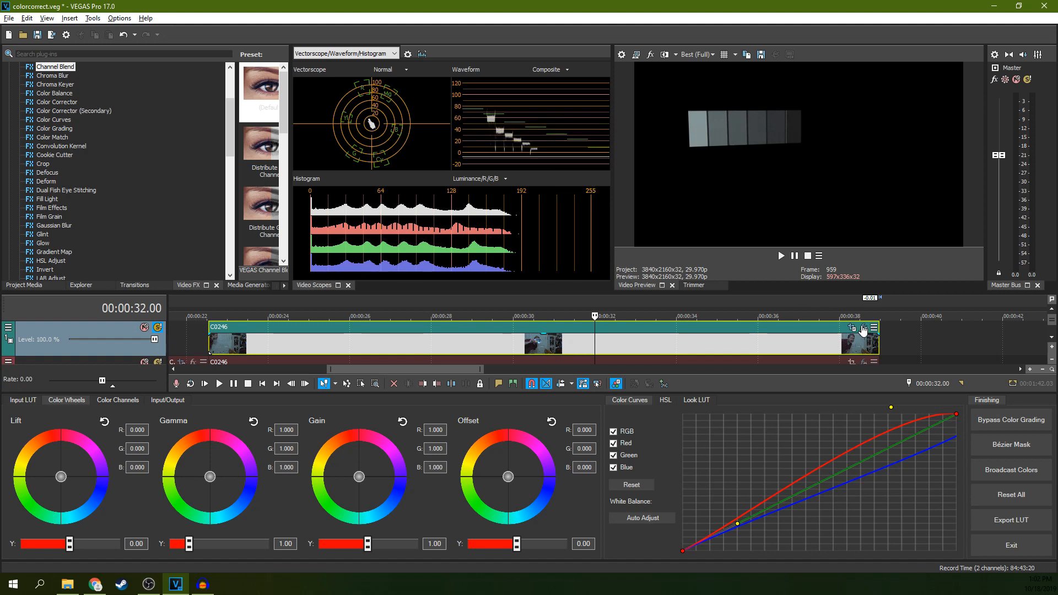
# - Toggle the green color curve off and back on so that it is the active curve
pyautogui.click(614, 455)
pyautogui.click(614, 456)
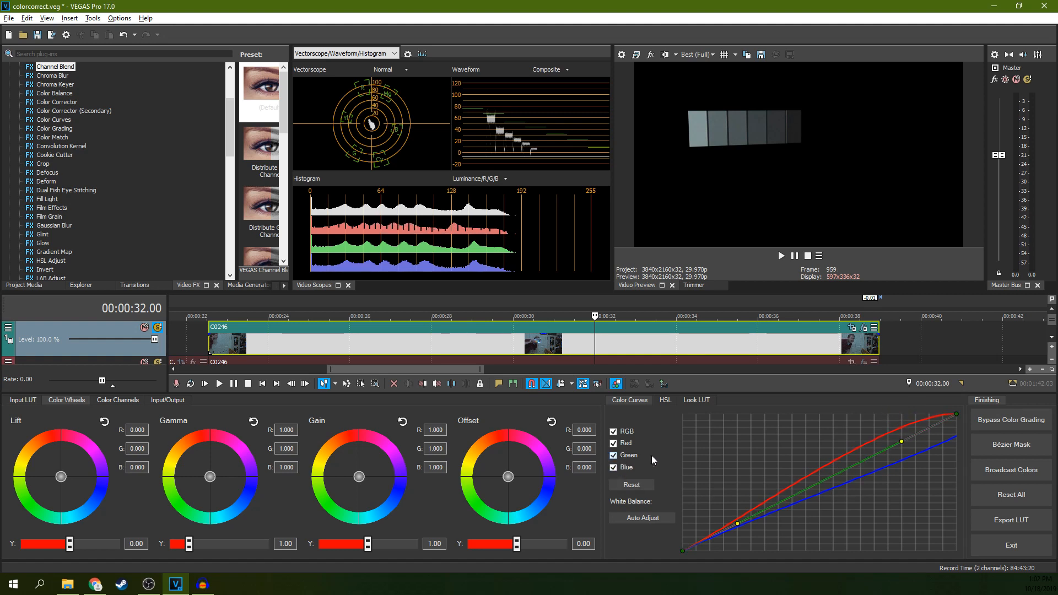
# - In the color curves, lower the upper handle of the green curve and bow the blue curve downward with its upper handle
pyautogui.click(956, 415)
pyautogui.moveTo(899, 444); pyautogui.dragTo(910, 457)
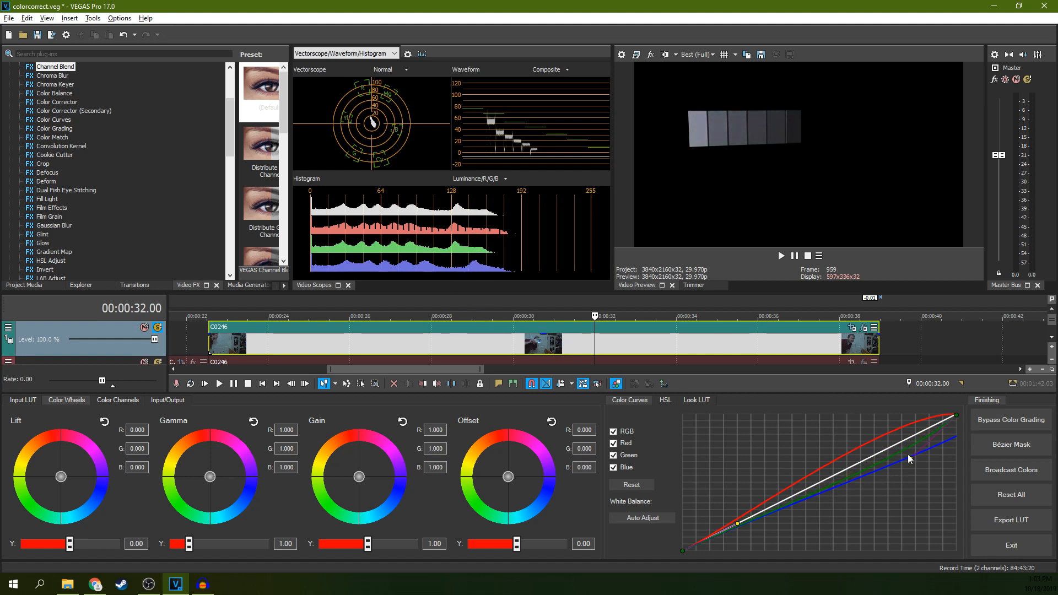
pyautogui.click(615, 468)
pyautogui.moveTo(899, 462)
pyautogui.mouseDown()
pyautogui.moveTo(906, 474)
pyautogui.moveTo(902, 463)
pyautogui.mouseUp()
pyautogui.moveTo(901, 466); pyautogui.dragTo(913, 480)
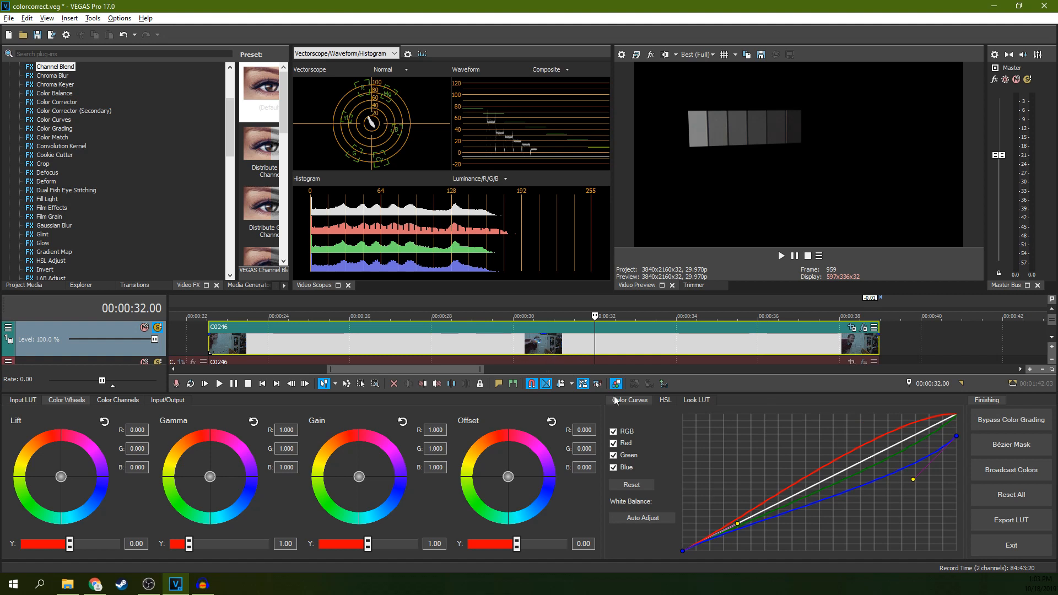
# - Lower the highlight endpoints of the red and blue curves slightly and raise the blue curve's upper handle
pyautogui.click(622, 447)
pyautogui.moveTo(957, 414); pyautogui.dragTo(961, 427)
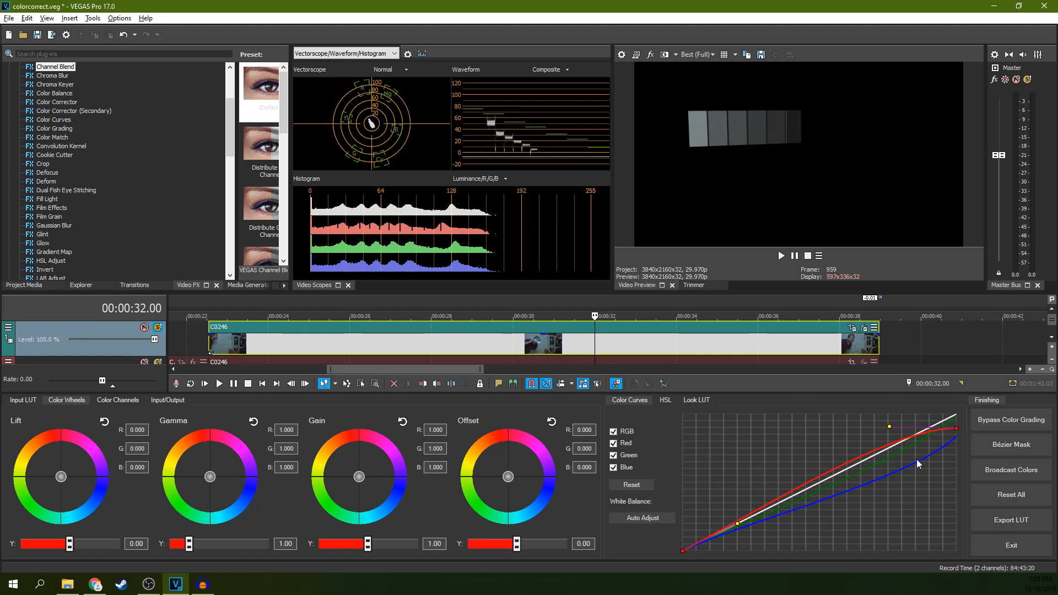
pyautogui.click(617, 467)
pyautogui.moveTo(956, 435); pyautogui.dragTo(956, 439)
pyautogui.moveTo(912, 459)
pyautogui.mouseDown()
pyautogui.moveTo(915, 468)
pyautogui.moveTo(905, 463)
pyautogui.mouseUp()
# - Arch the red curve upward with its upper handle while lowering its highlight endpoint in small increments, so the curve falls off at the end
pyautogui.click(614, 444)
pyautogui.moveTo(889, 427); pyautogui.dragTo(886, 416)
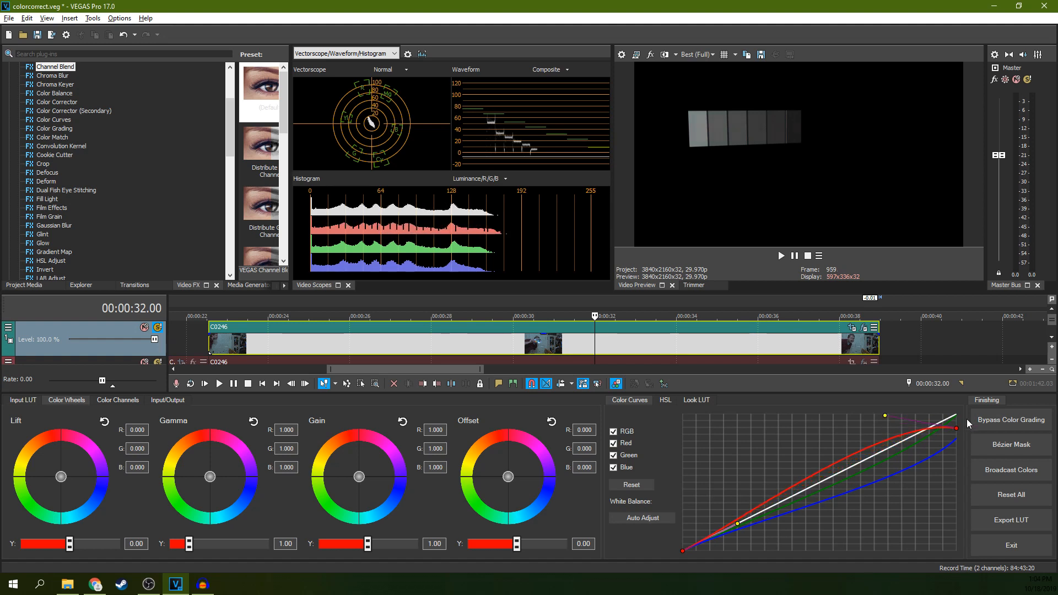
pyautogui.moveTo(956, 428); pyautogui.dragTo(956, 435)
pyautogui.moveTo(884, 422); pyautogui.dragTo(888, 409)
pyautogui.moveTo(956, 435); pyautogui.dragTo(957, 443)
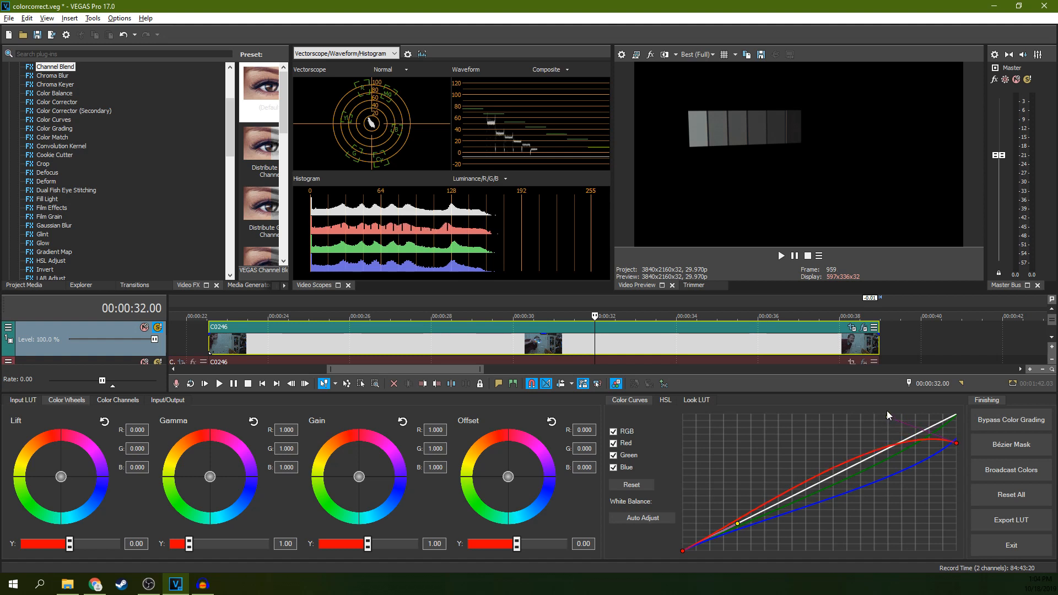
pyautogui.moveTo(886, 419); pyautogui.dragTo(894, 399)
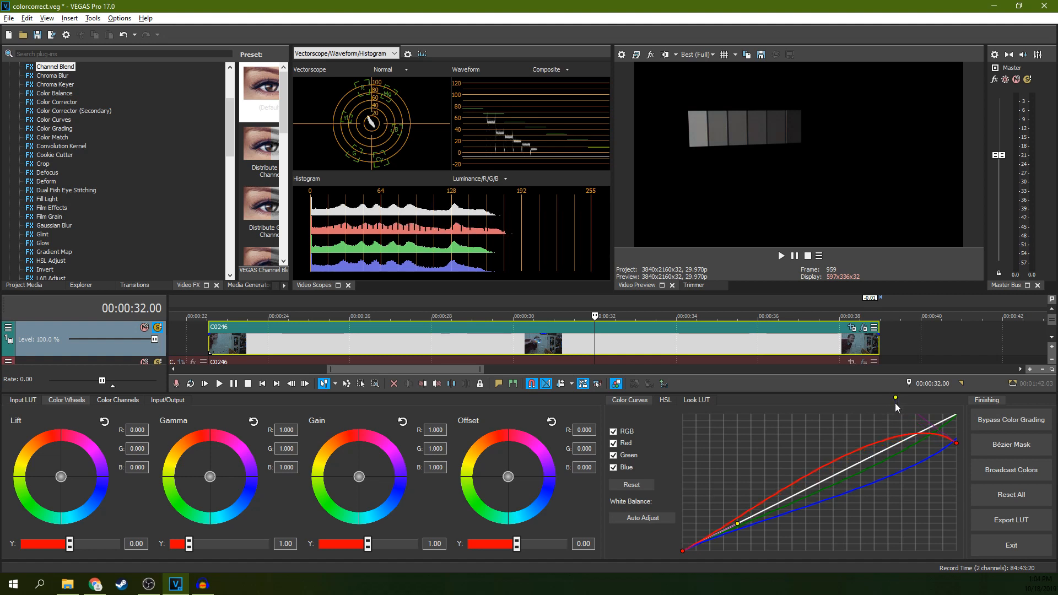
pyautogui.moveTo(956, 444); pyautogui.dragTo(962, 455)
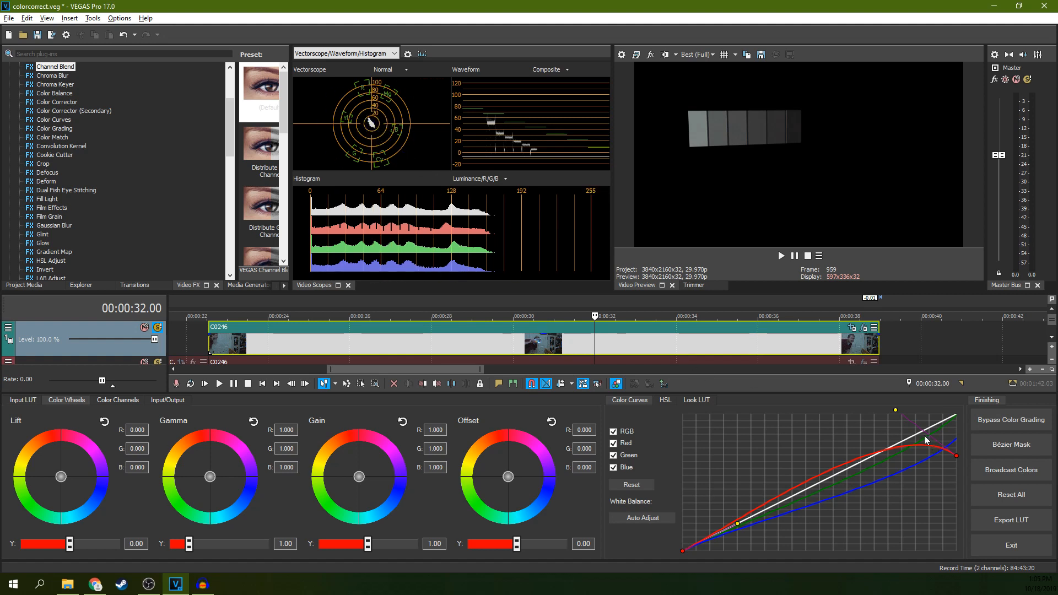
pyautogui.moveTo(895, 410); pyautogui.dragTo(913, 438)
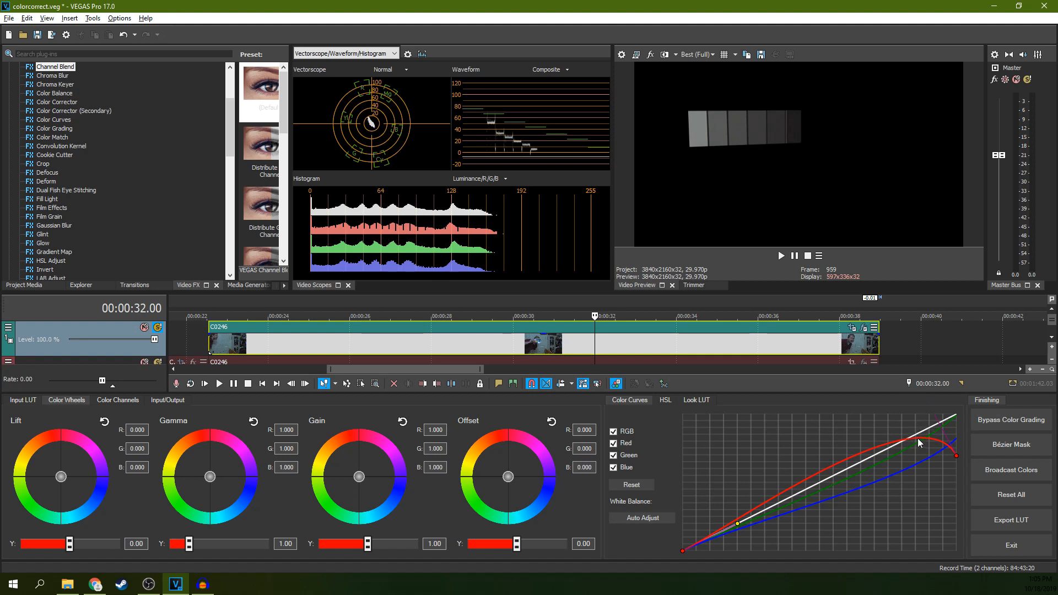
pyautogui.moveTo(956, 455); pyautogui.dragTo(957, 461)
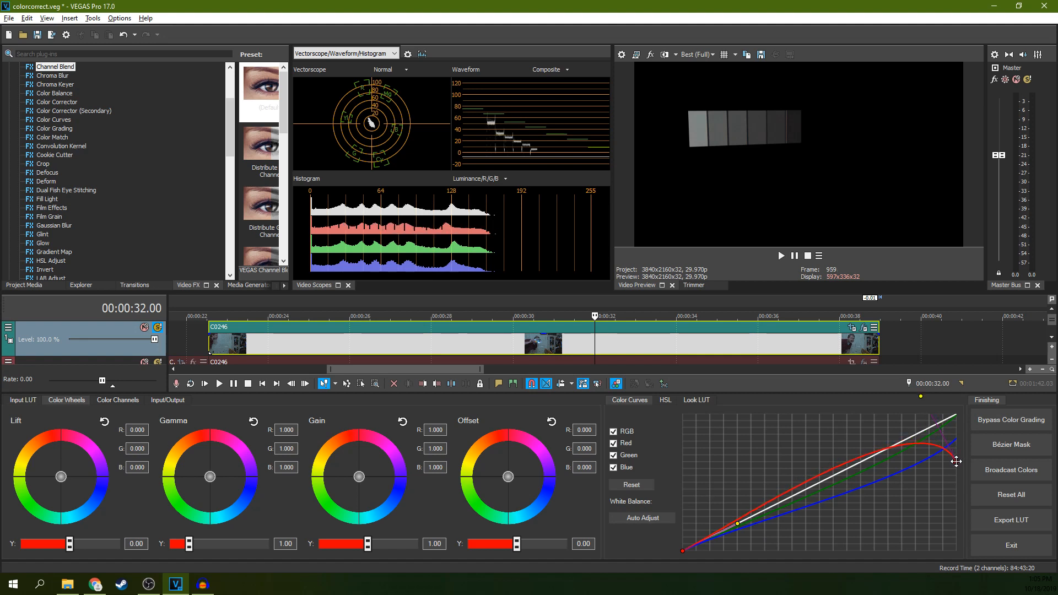
# - Lower the green curve's highlight endpoint and upper handle slightly, and lower the blue curve's highlight endpoint to match
pyautogui.click(614, 455)
pyautogui.moveTo(957, 415); pyautogui.dragTo(957, 418)
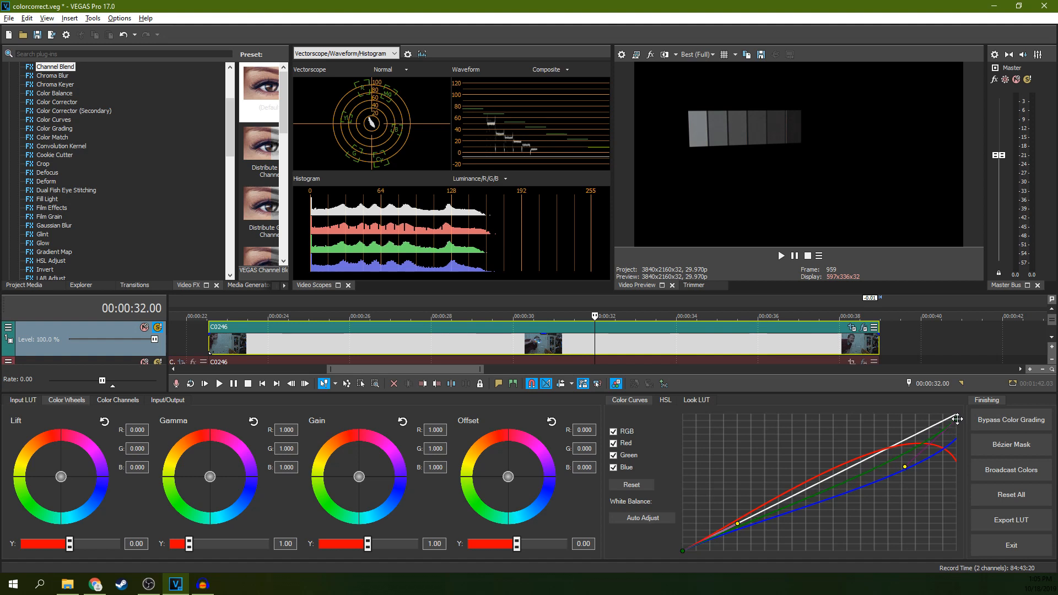
pyautogui.moveTo(904, 466); pyautogui.dragTo(904, 469)
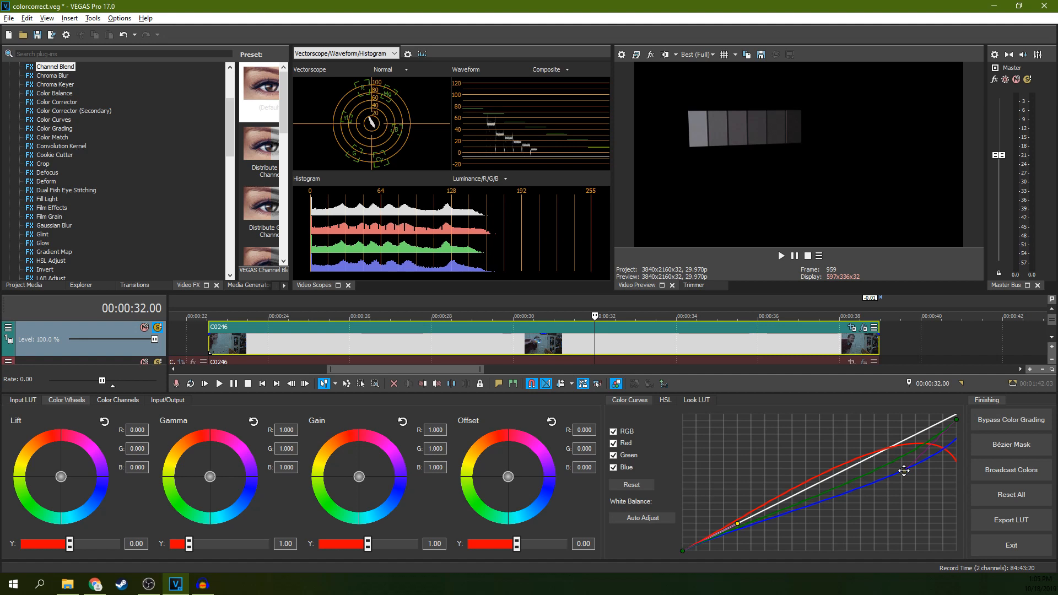
pyautogui.click(616, 467)
pyautogui.moveTo(956, 438); pyautogui.dragTo(956, 441)
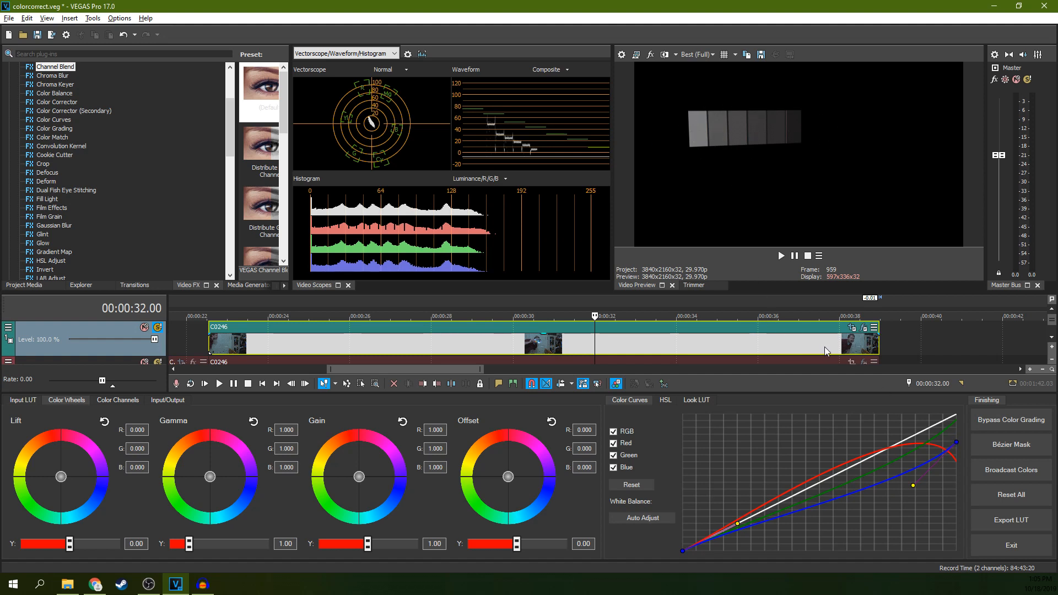
# - Fine-tune the red curve by nudging its lower handle outward and lowering its highlight endpoint slightly
pyautogui.click(956, 463)
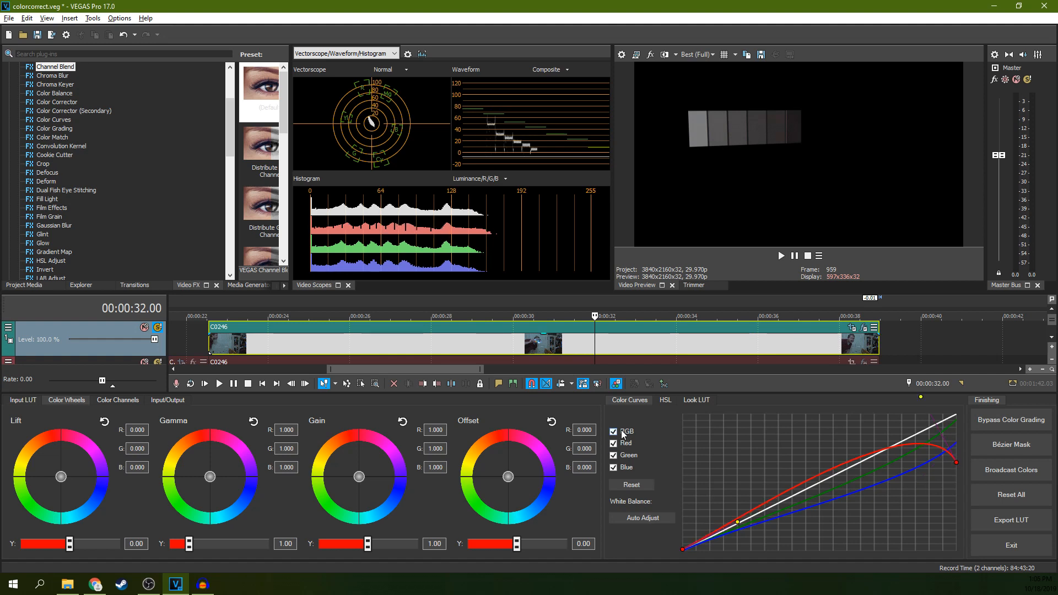
pyautogui.moveTo(737, 521)
pyautogui.mouseDown()
pyautogui.moveTo(749, 529)
pyautogui.moveTo(742, 524)
pyautogui.mouseUp()
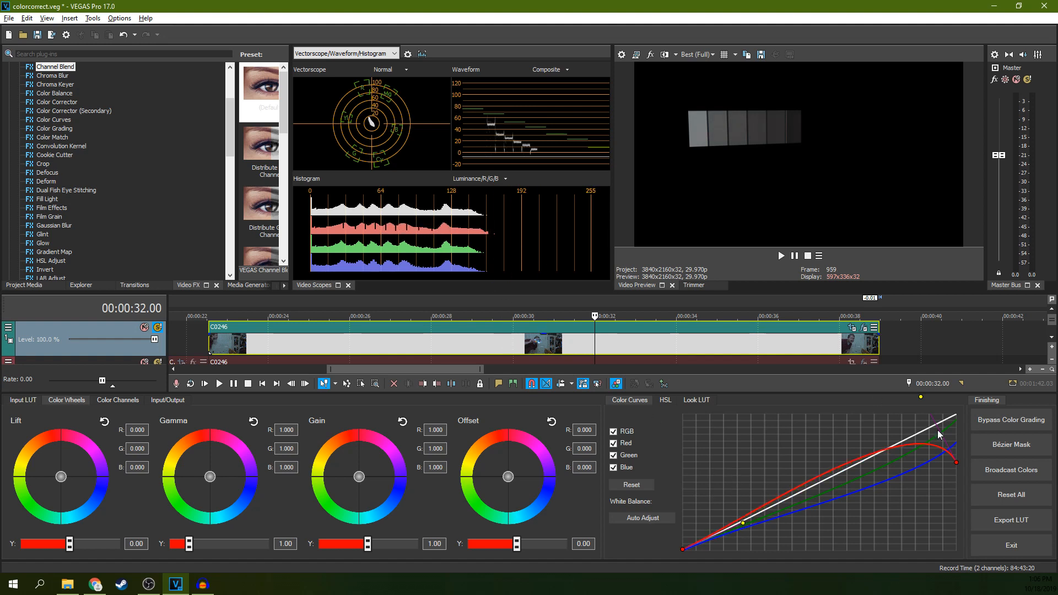
pyautogui.moveTo(955, 462); pyautogui.dragTo(952, 466)
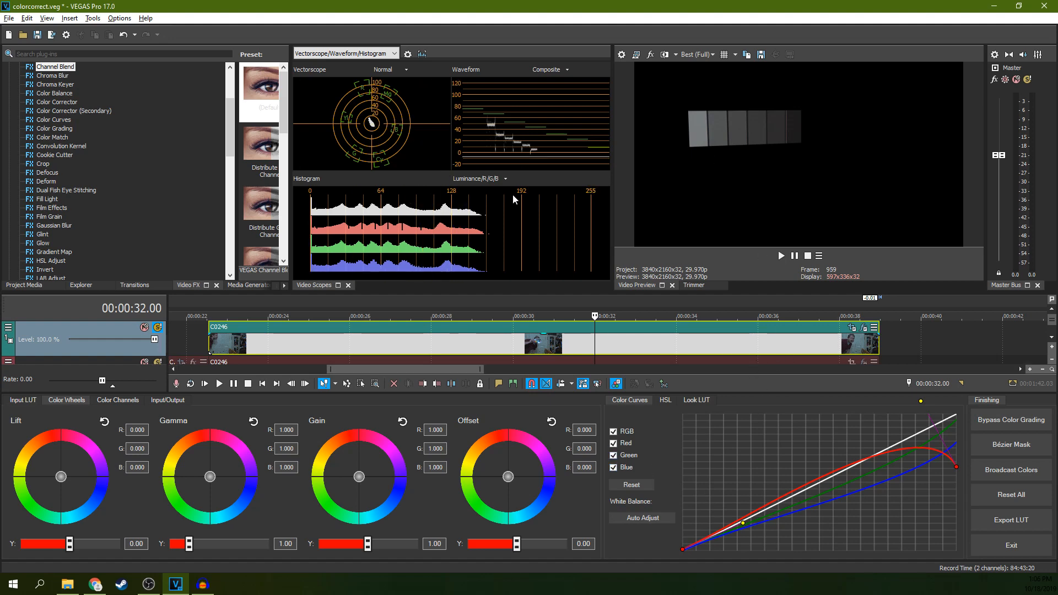
# - Compare the gray patches and scopes with C0246's Color Grading effect off and on, leaving it enabled and closing the event effects
pyautogui.click(863, 327)
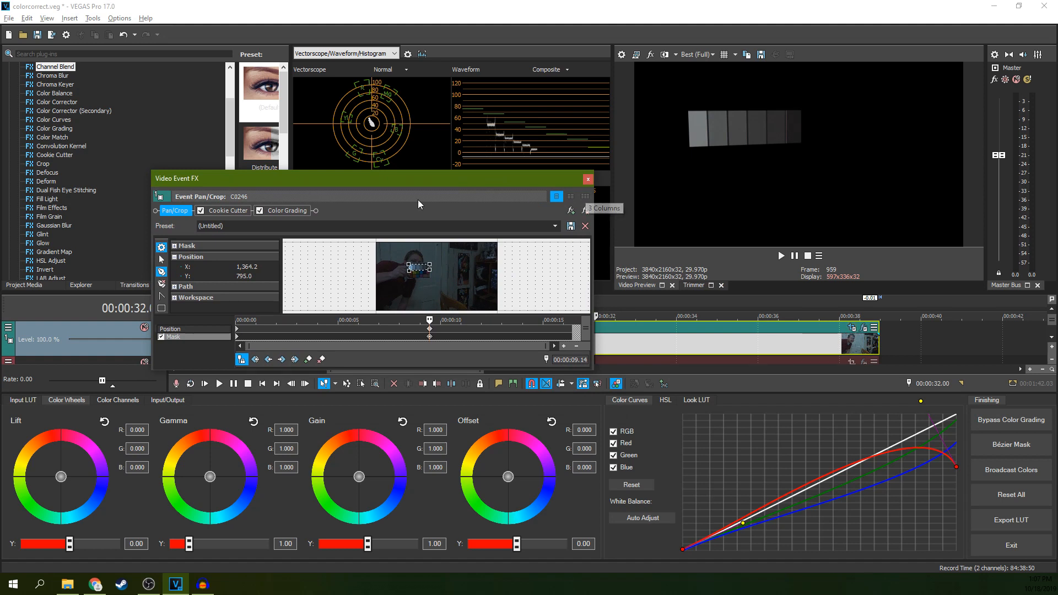
pyautogui.click(269, 210)
pyautogui.click(260, 211)
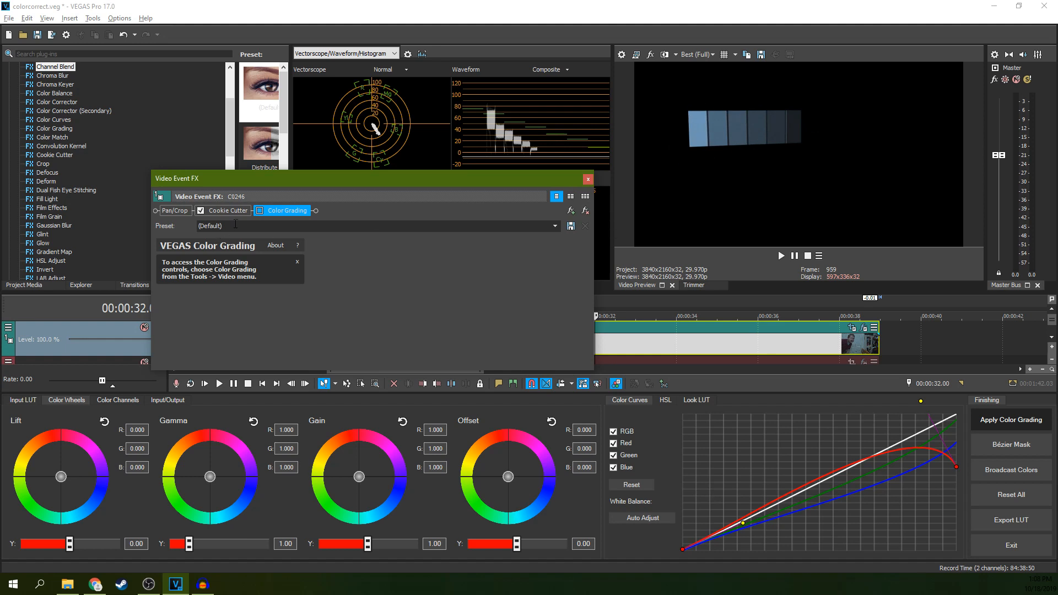
pyautogui.moveTo(384, 193); pyautogui.dragTo(447, 390)
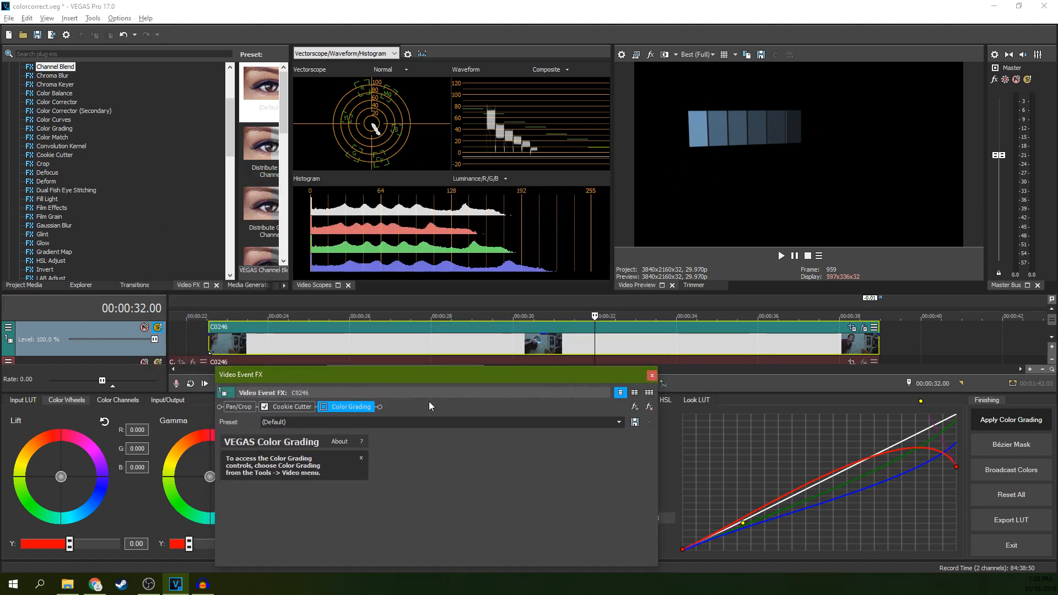
pyautogui.click(323, 407)
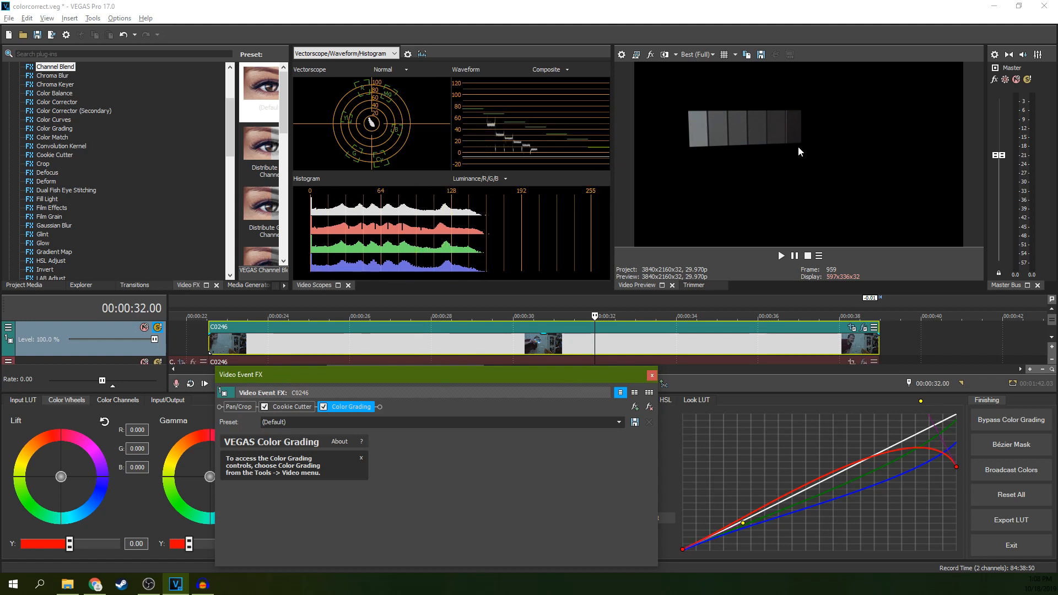
pyautogui.moveTo(577, 383); pyautogui.dragTo(501, 256)
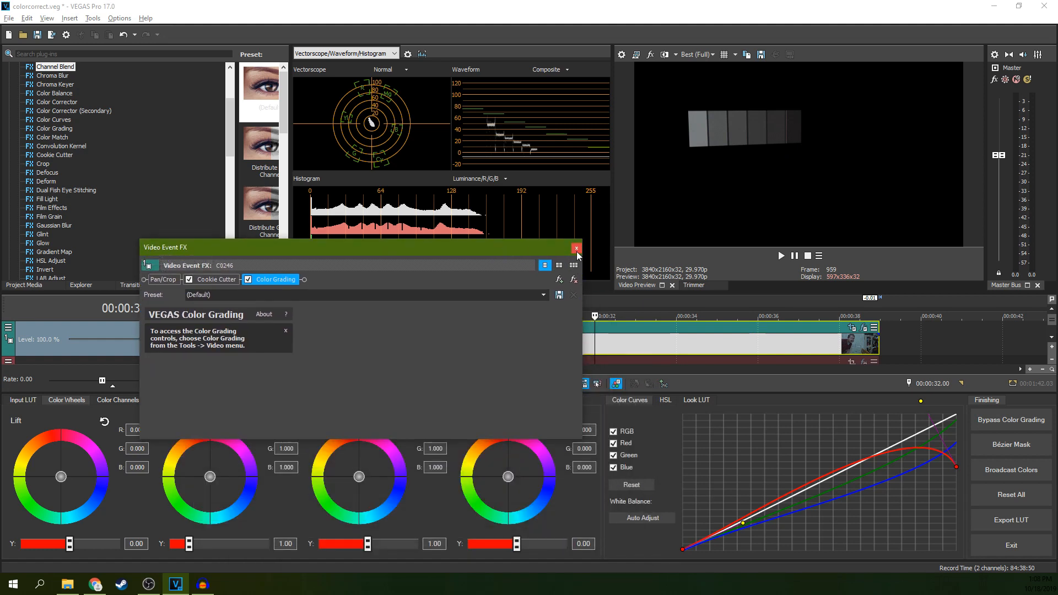
pyautogui.click(575, 248)
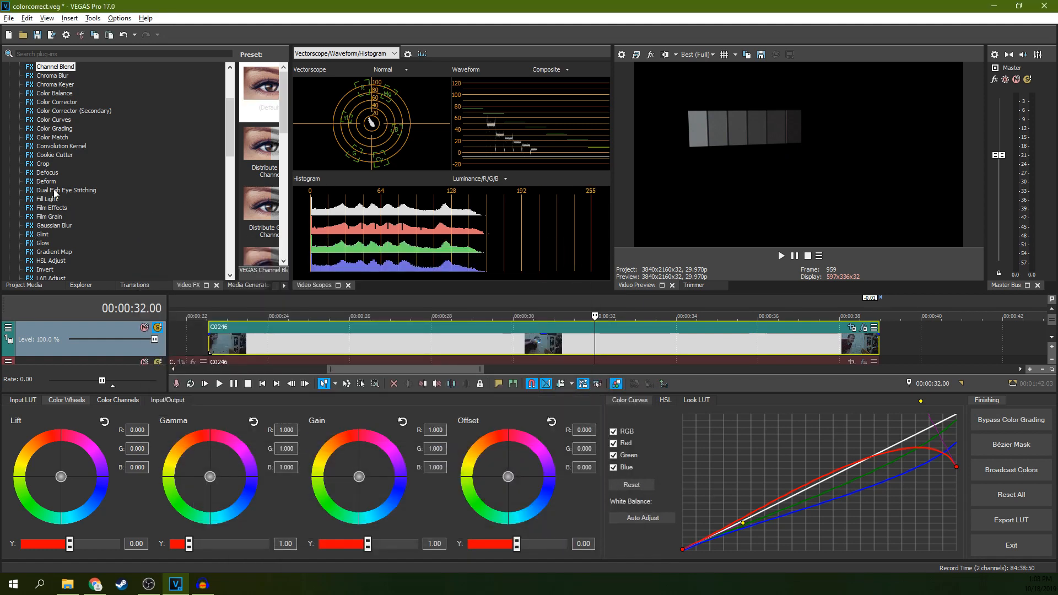
# - Apply the default Levels effect to the C0246 event, with input start set to 0.109 and input end to 0.639
pyautogui.click(55, 156)
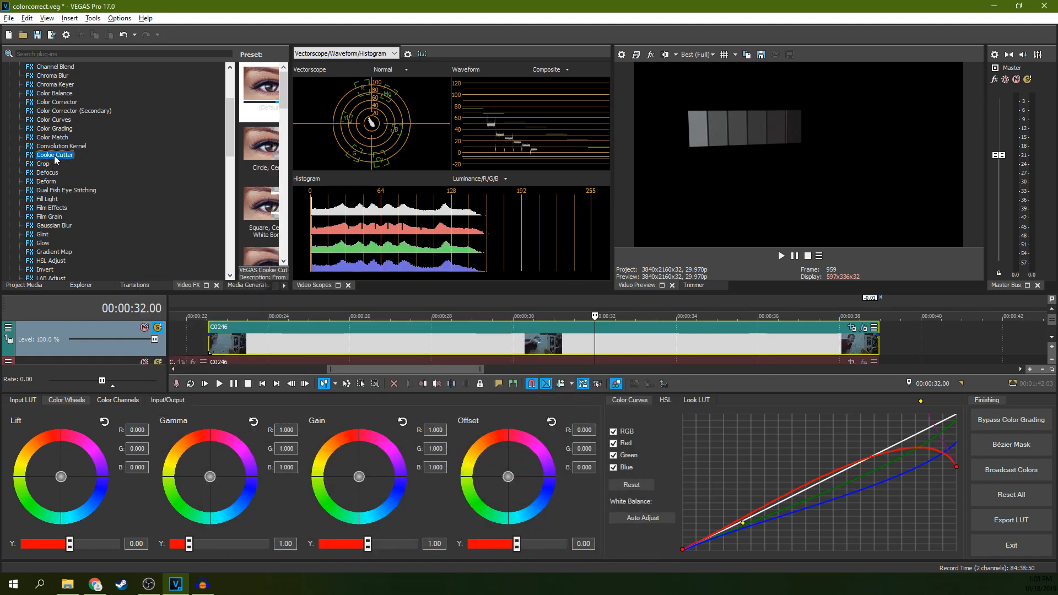
pyautogui.press('l')
pyautogui.scroll(-1, 60, 235)
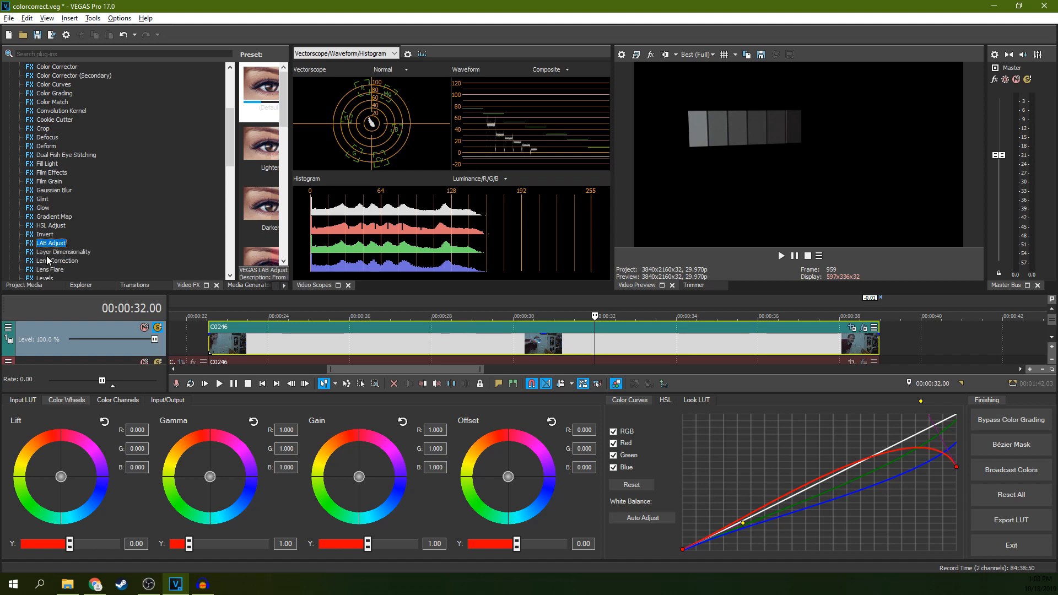
pyautogui.scroll(-1, 48, 259)
pyautogui.click(46, 253)
pyautogui.moveTo(256, 81); pyautogui.dragTo(590, 341)
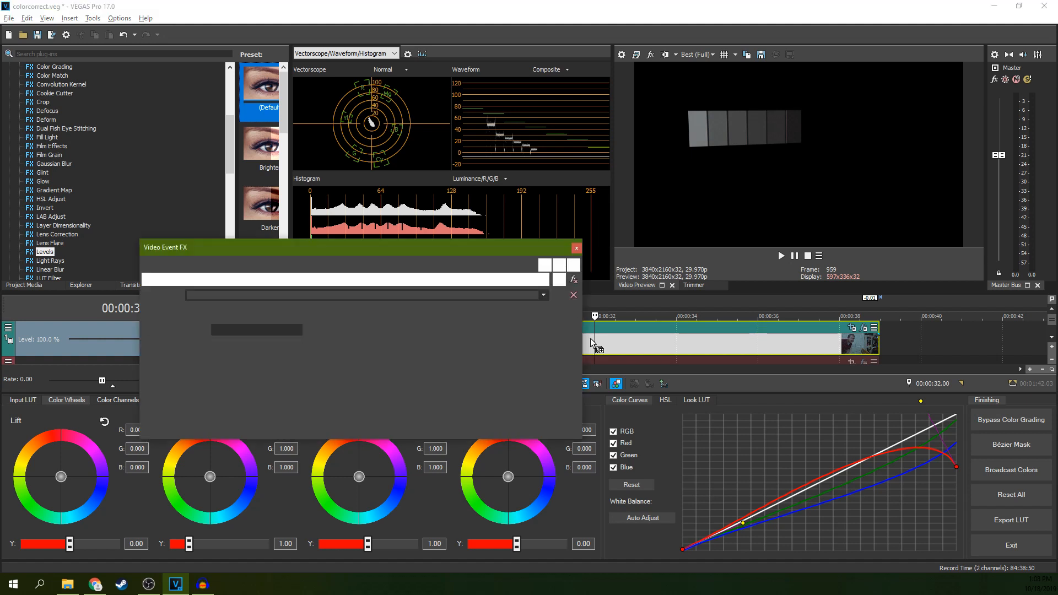
pyautogui.moveTo(195, 346); pyautogui.dragTo(215, 346)
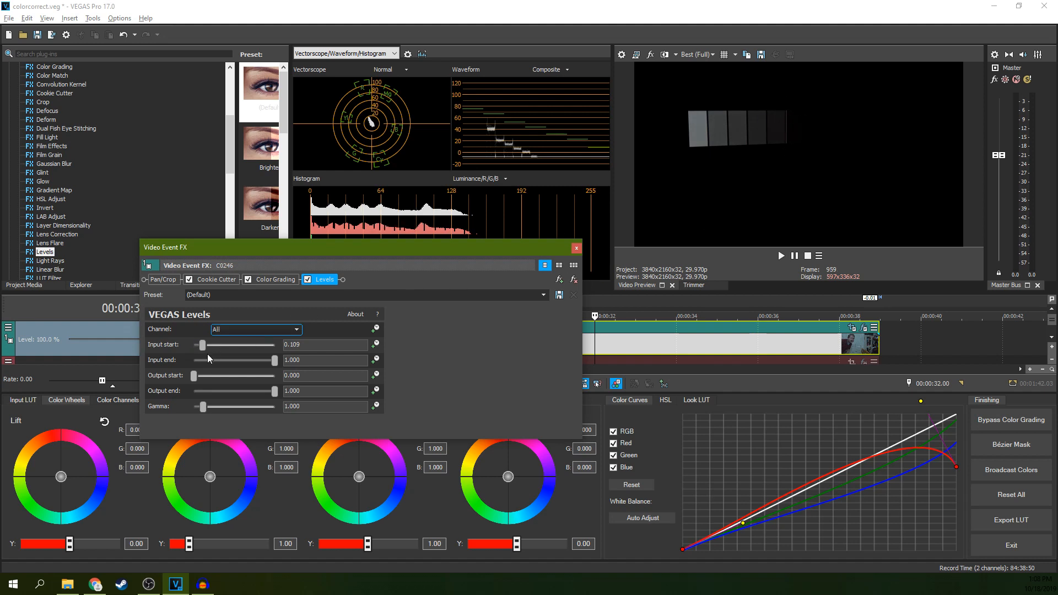
pyautogui.moveTo(272, 362); pyautogui.dragTo(248, 367)
# - Examine the brightened gray patches in the preview, histogram, vectorscope and waveform, then close the event effects window
pyautogui.moveTo(417, 248); pyautogui.dragTo(433, 360)
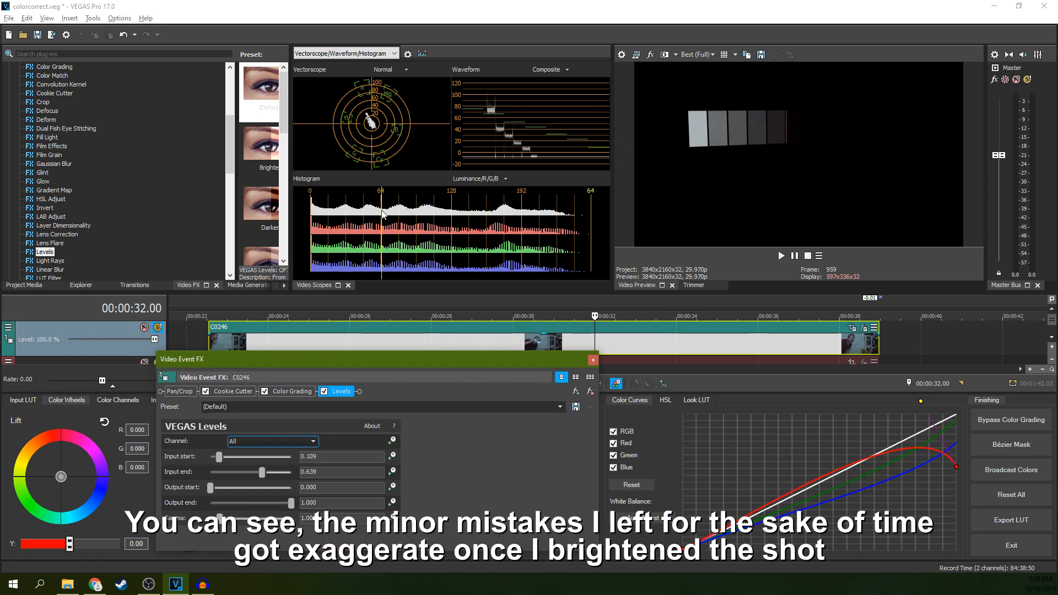
pyautogui.moveTo(530, 355); pyautogui.dragTo(440, 178)
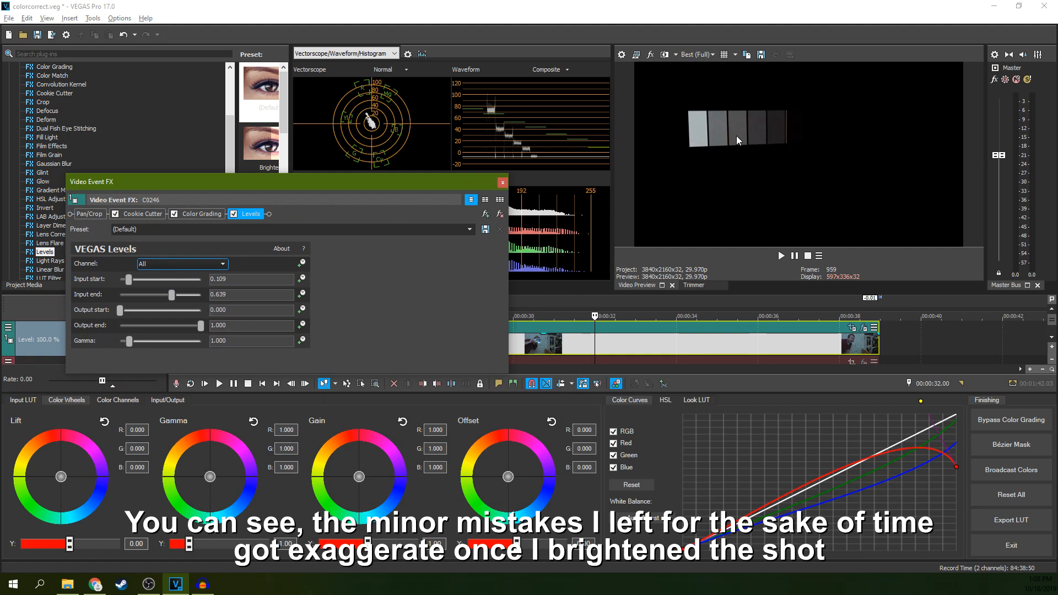
pyautogui.moveTo(463, 177)
pyautogui.mouseDown()
pyautogui.moveTo(495, 218)
pyautogui.moveTo(477, 187)
pyautogui.mouseUp()
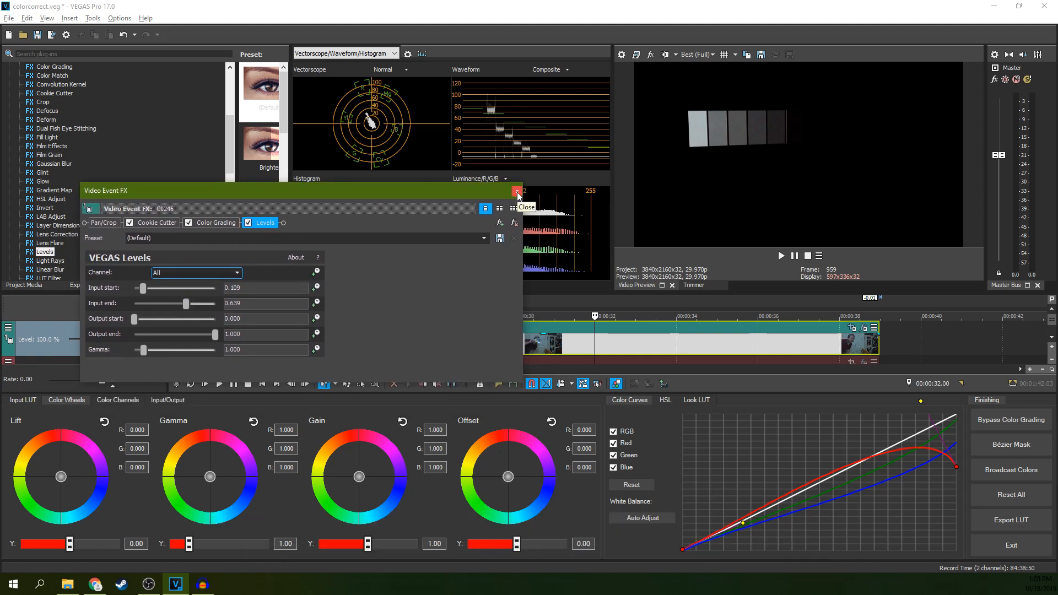
pyautogui.moveTo(385, 201); pyautogui.dragTo(454, 311)
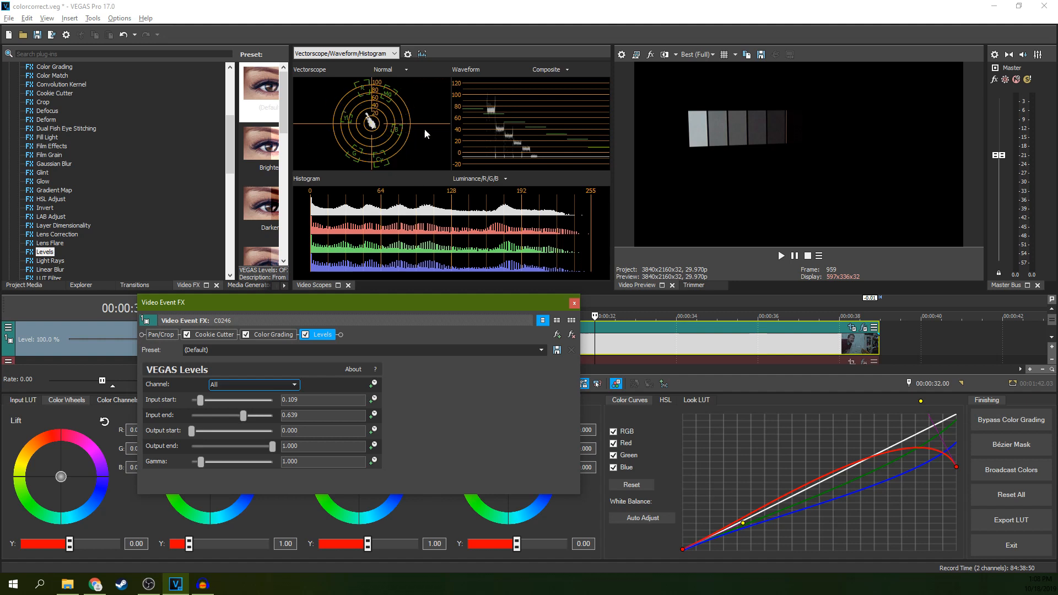
pyautogui.moveTo(513, 297); pyautogui.dragTo(445, 227)
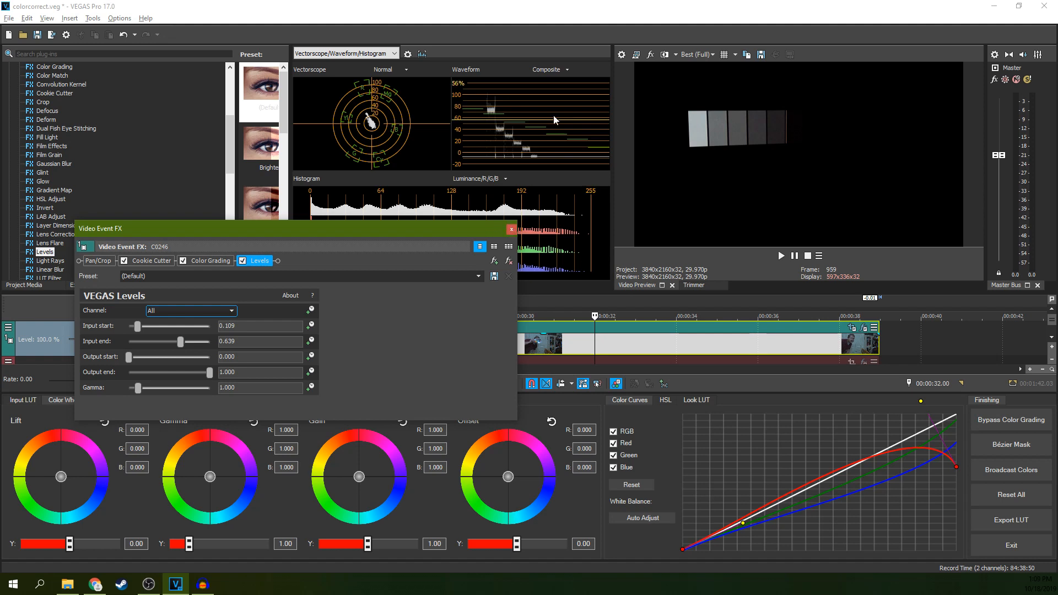
pyautogui.click(511, 230)
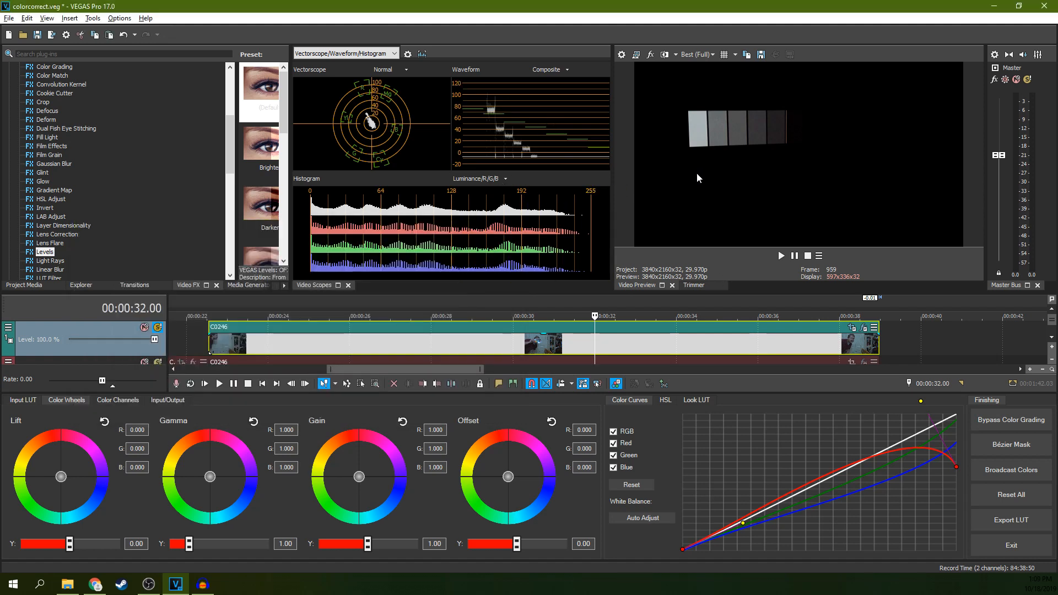
# - In C0246's Pan/Crop settings, delete the mask and position keyframes at 00:00:09.14
pyautogui.click(852, 328)
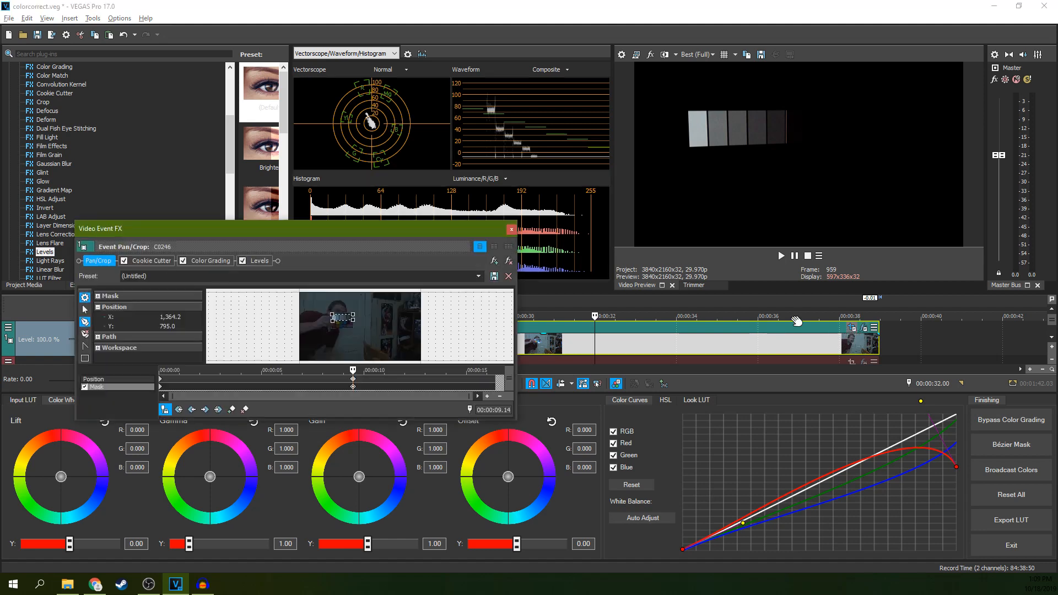
pyautogui.click(353, 388)
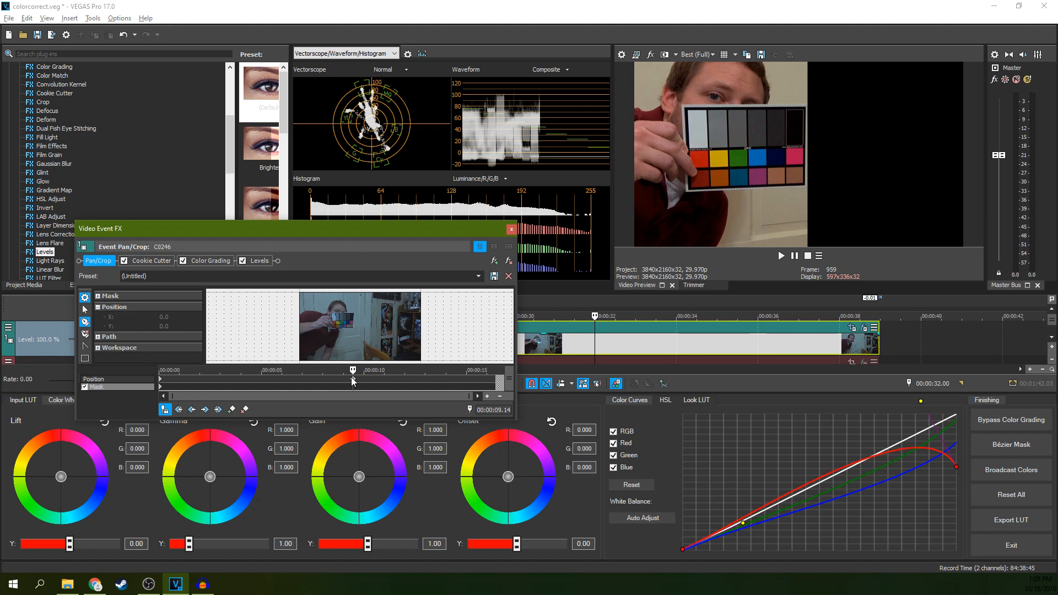
pyautogui.click(352, 379)
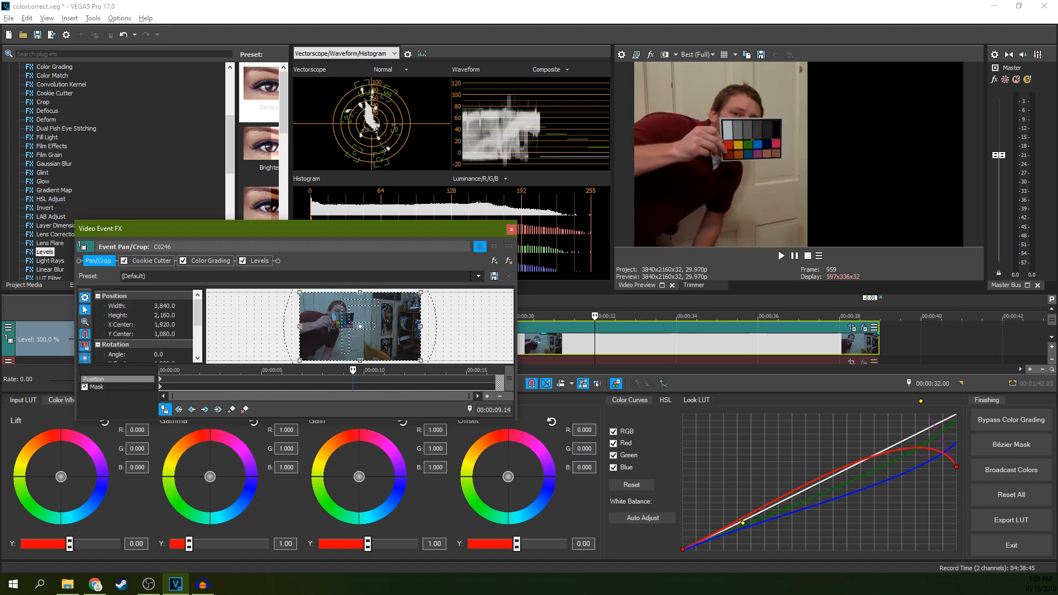
pyautogui.click(1052, 326)
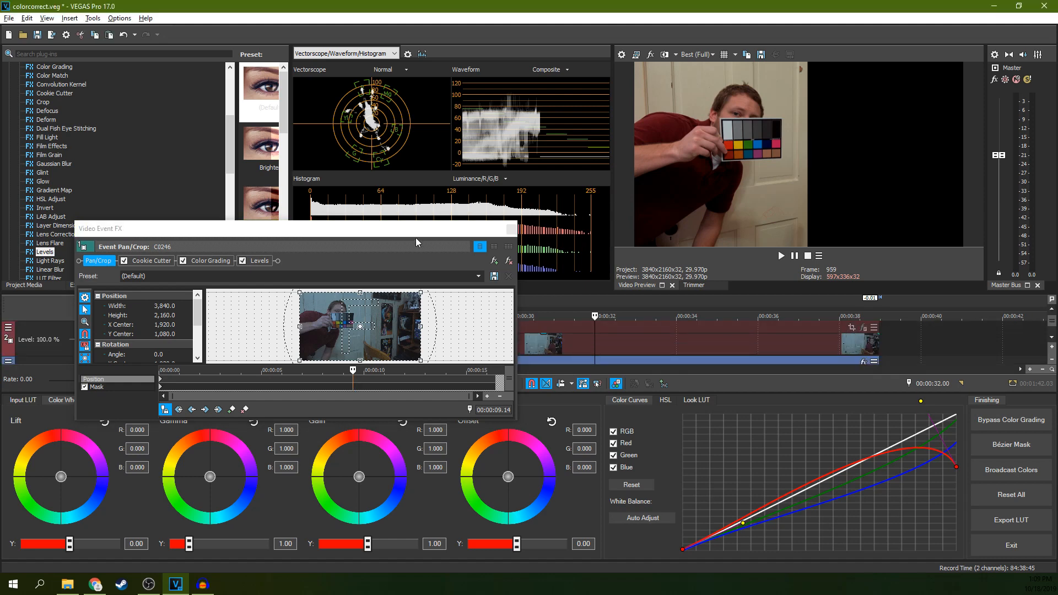
# - Close C0246's Pan/Crop settings and switch the workspace to the default window layout
pyautogui.click(512, 228)
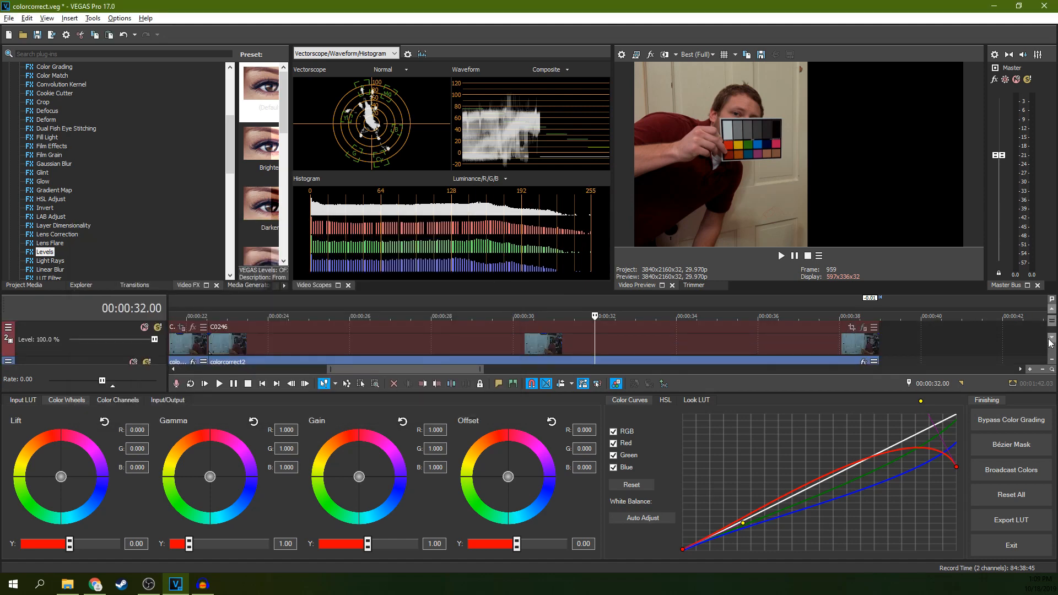
pyautogui.click(1049, 319)
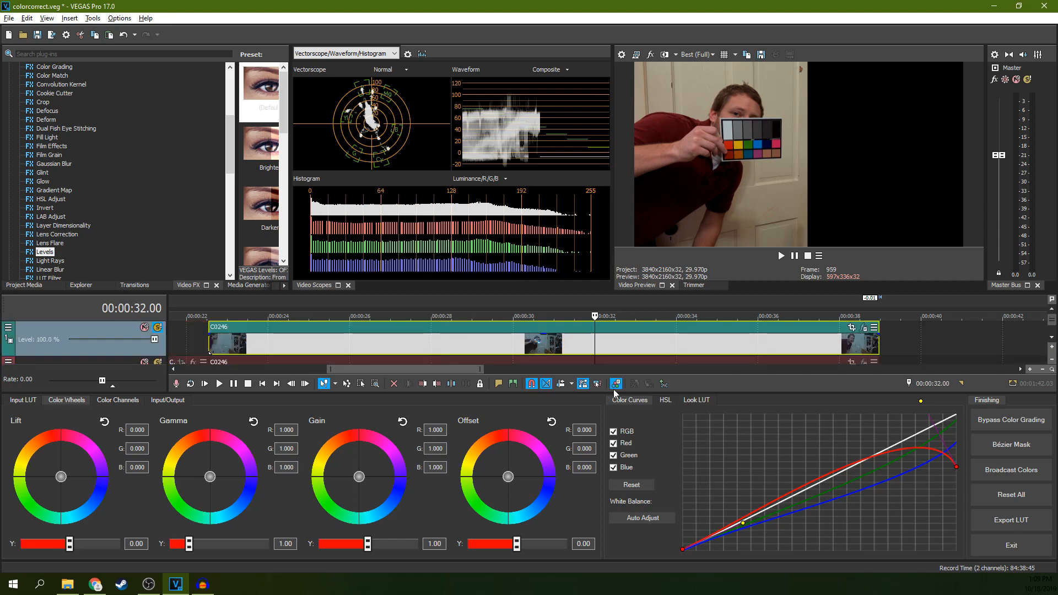
pyautogui.click(661, 368)
pyautogui.hotkey('alt', 'd')
pyautogui.press('d')
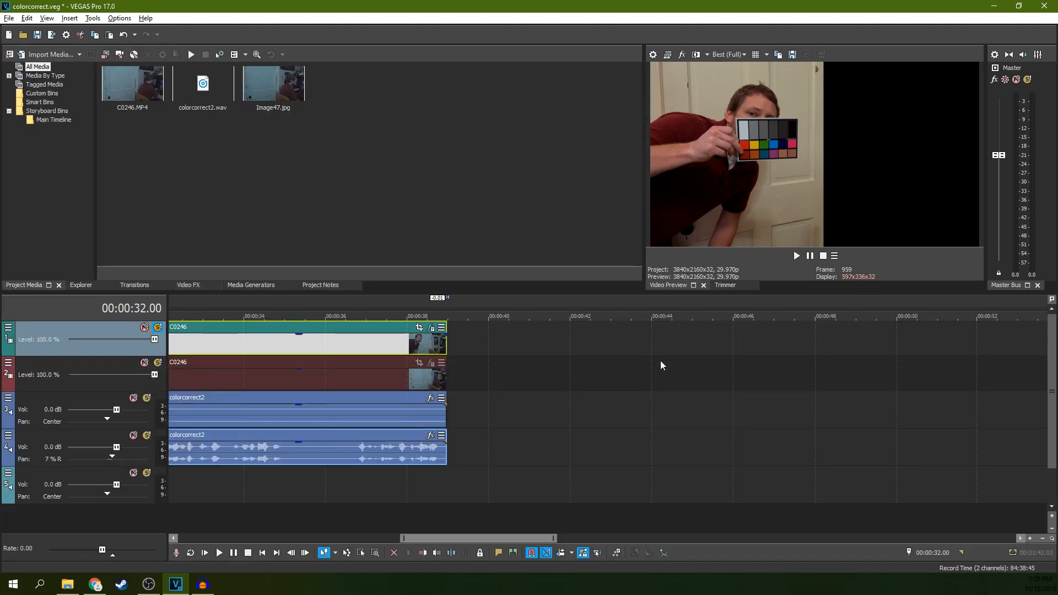
# - Place the timeline cursor at 00:00:36.11 in the C0246 events and enlarge the video preview in both width and height
pyautogui.click(339, 381)
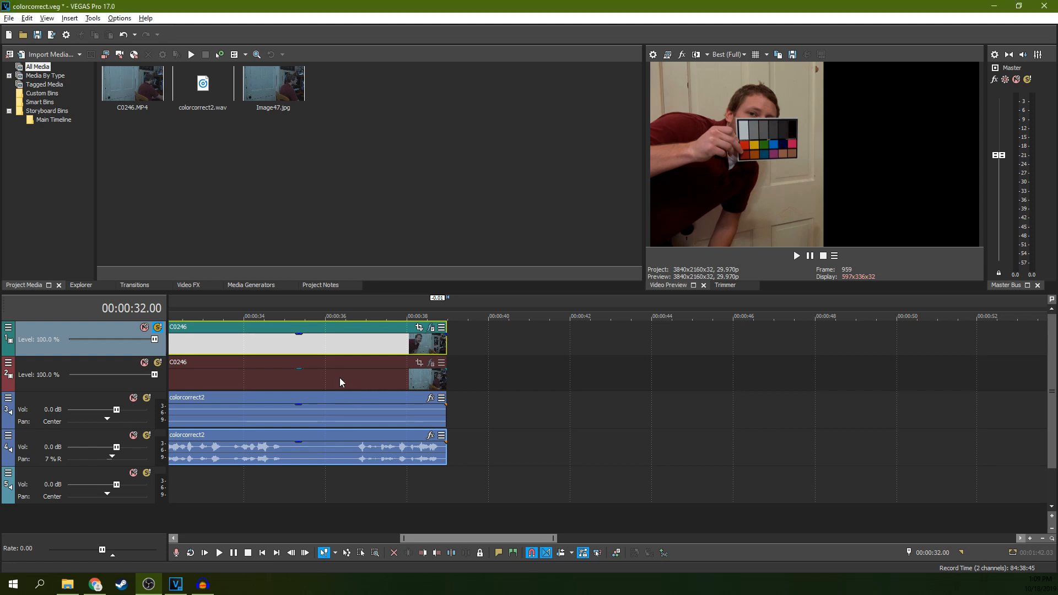
pyautogui.moveTo(501, 538); pyautogui.dragTo(436, 538)
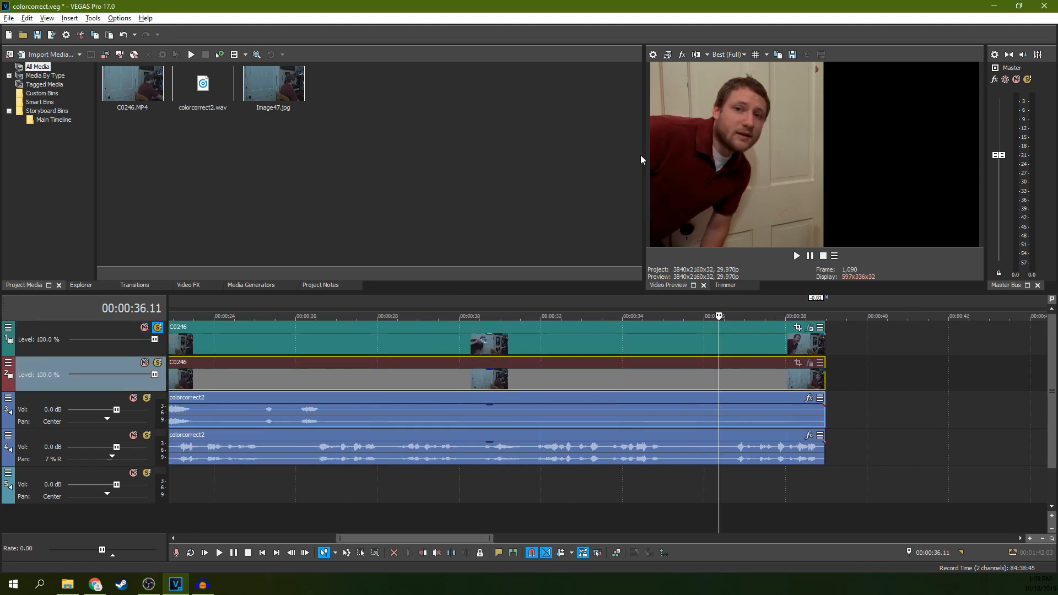
pyautogui.moveTo(642, 154); pyautogui.dragTo(444, 152)
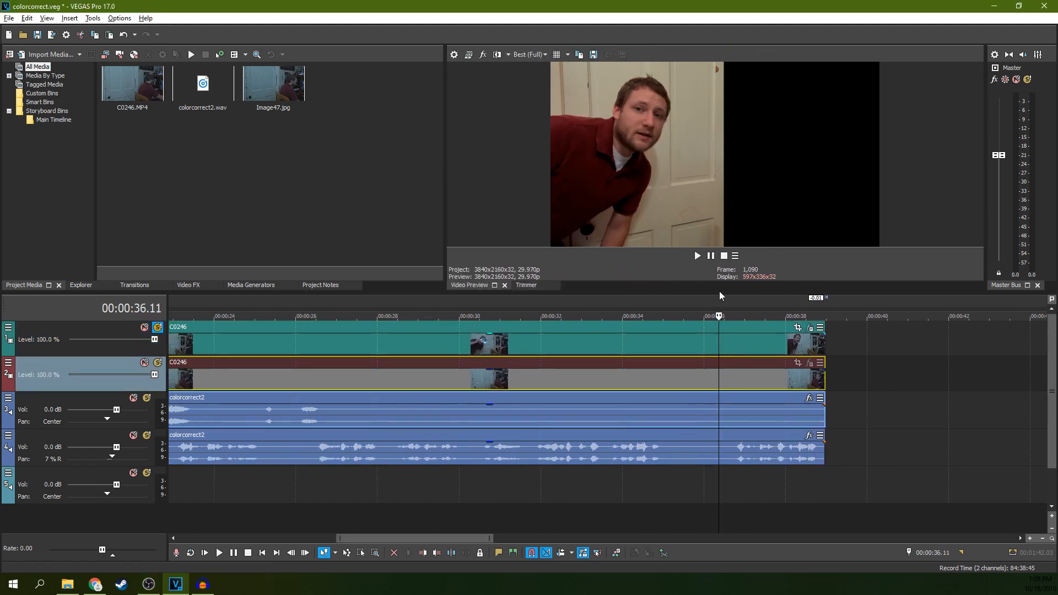
pyautogui.moveTo(721, 295); pyautogui.dragTo(720, 343)
# - Move the cursor to 00:00:36.26 and turn off solo on video track 1 to compare both C0246 shots
pyautogui.click(739, 417)
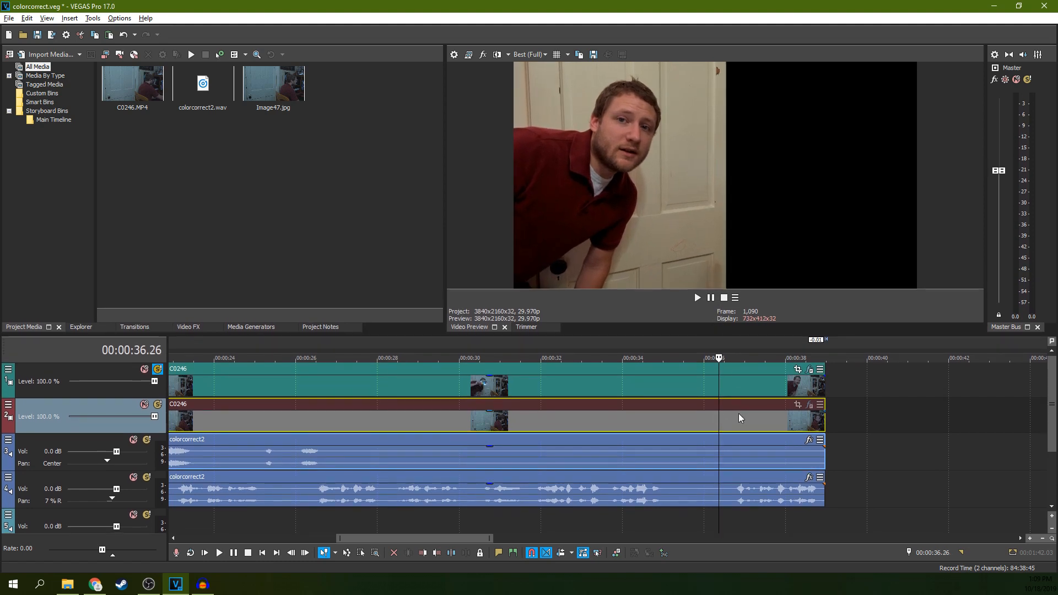
pyautogui.click(157, 369)
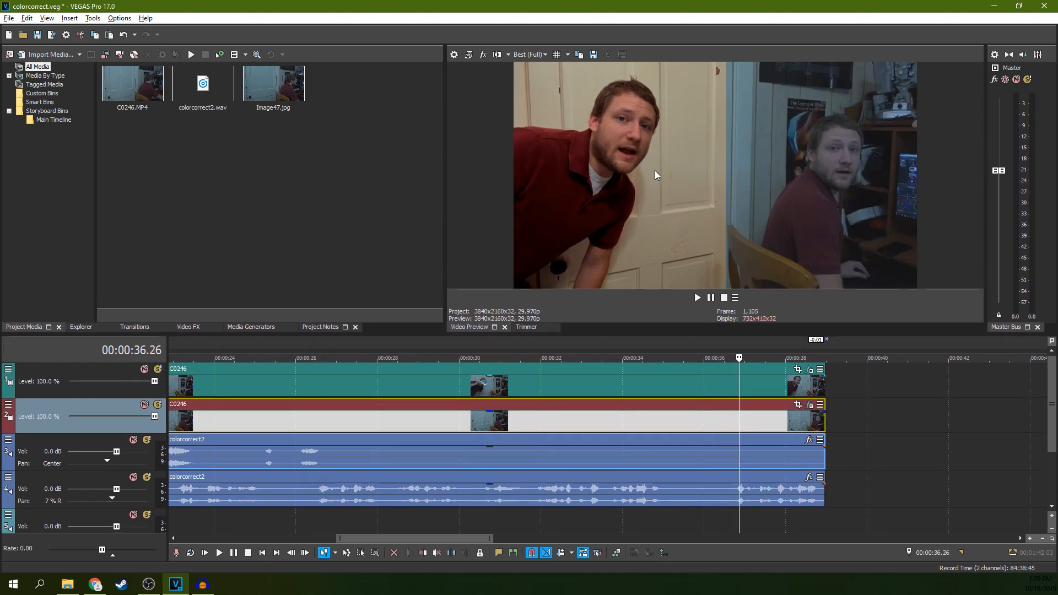